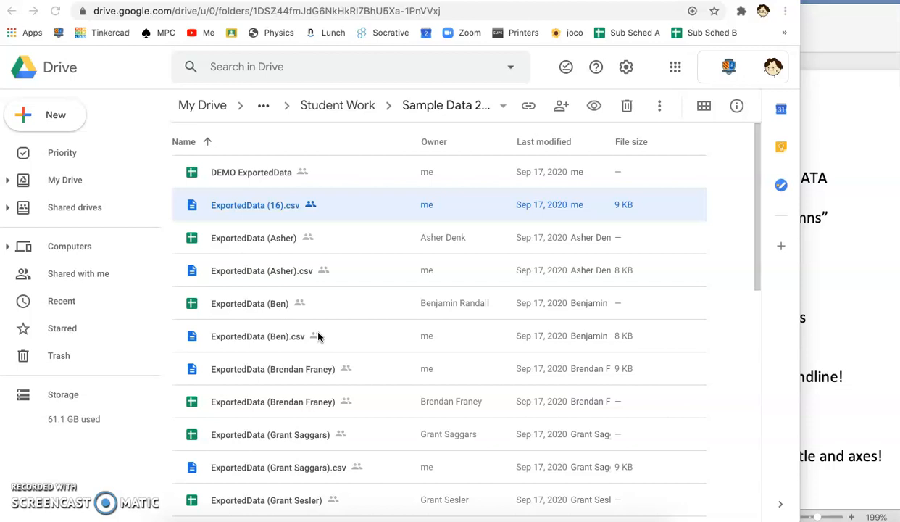
Preview the contents of ExportedData (16).csv and return to the Drive folder
click(268, 274)
click(261, 224)
click(234, 207)
double_click(233, 207)
click(148, 92)
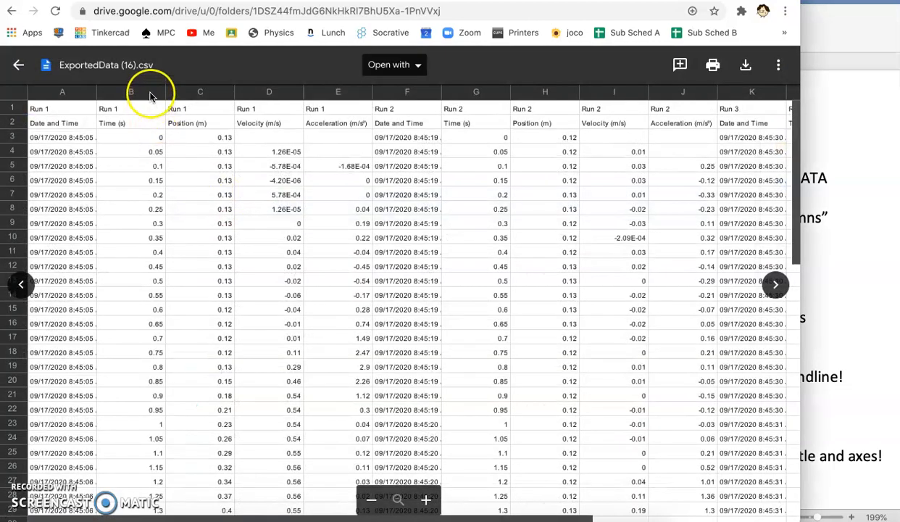
click(18, 65)
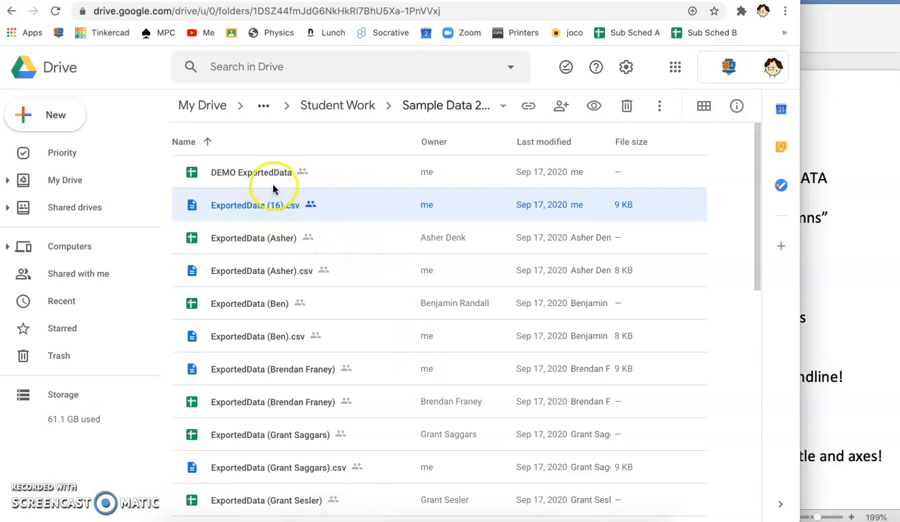
Reopen the preview of ExportedData (16).csv, check which connected apps can open it, and close the preview
double_click(234, 205)
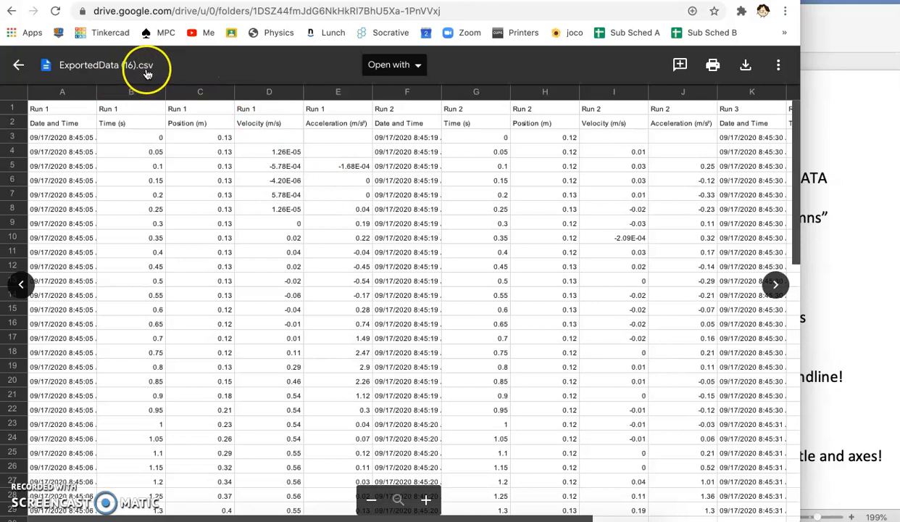
click(402, 72)
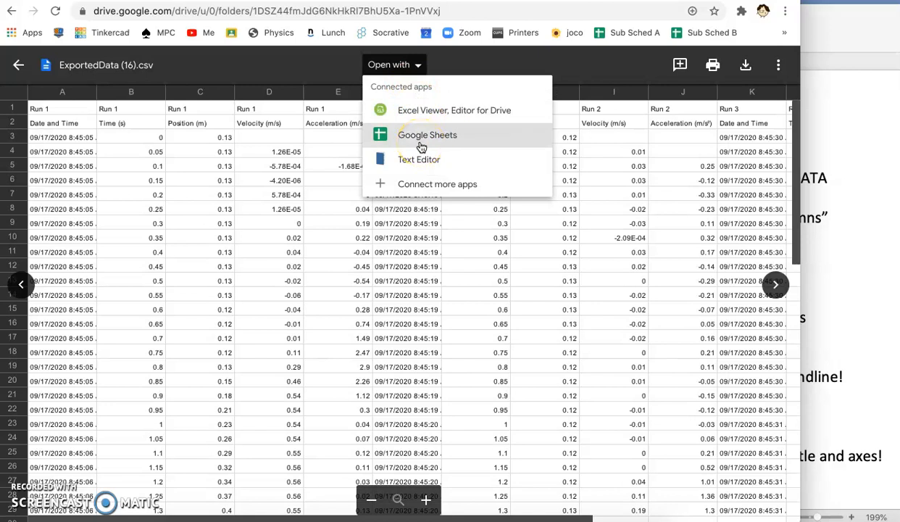
click(331, 71)
click(18, 65)
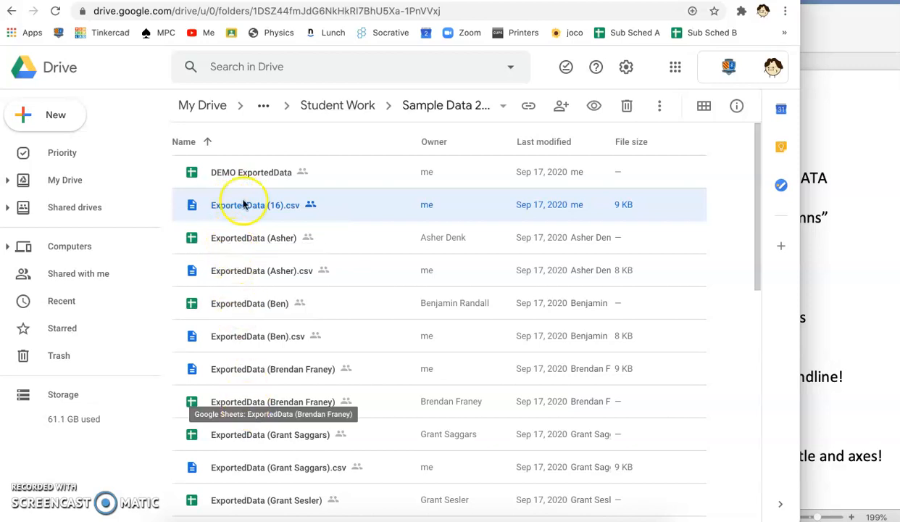
Switch to the DEMO ExportedData spreadsheet after consulting the lab data processing instructions in the Word document
key(ctrl+Tab)
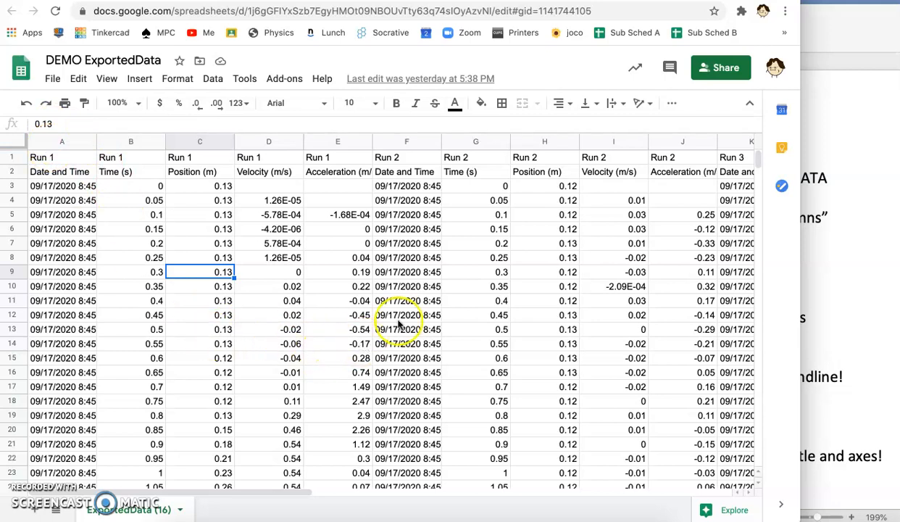
click(843, 281)
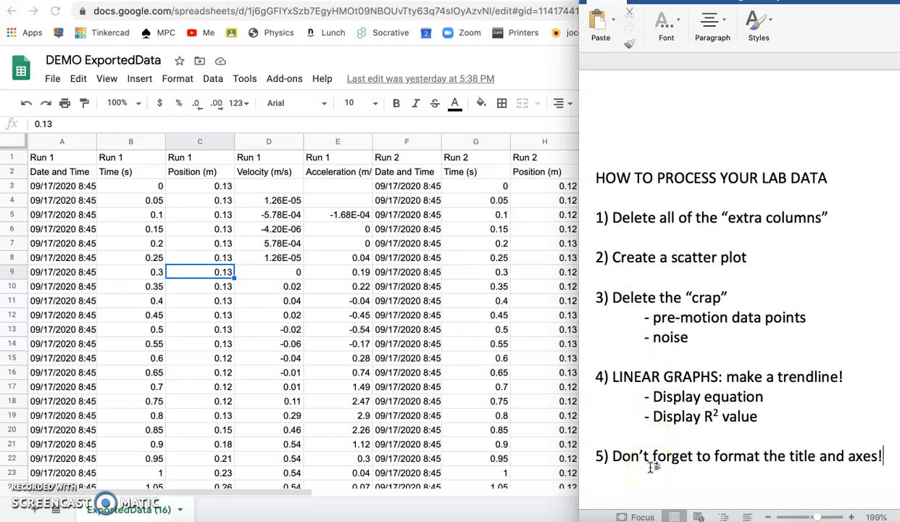
click(457, 243)
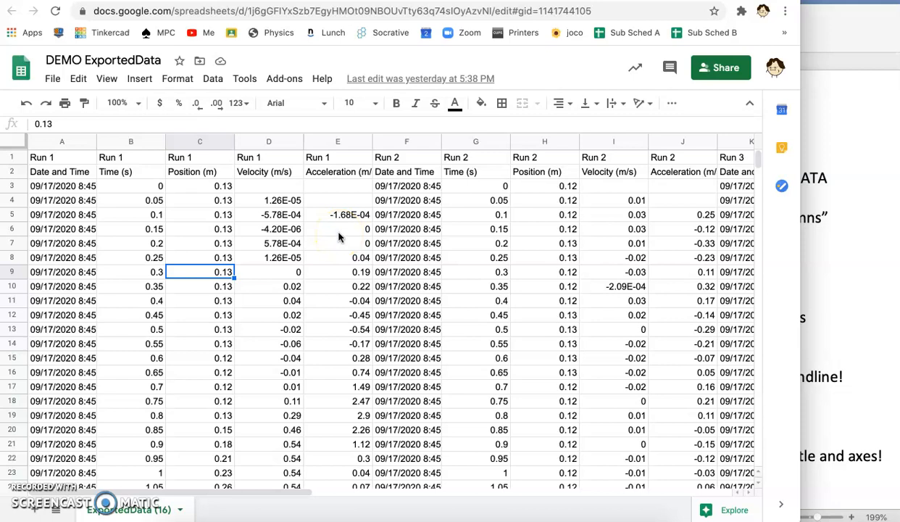
Examine the Time, Position and Velocity columns of Run 1 and the matching columns for Runs 2 and 3
click(124, 143)
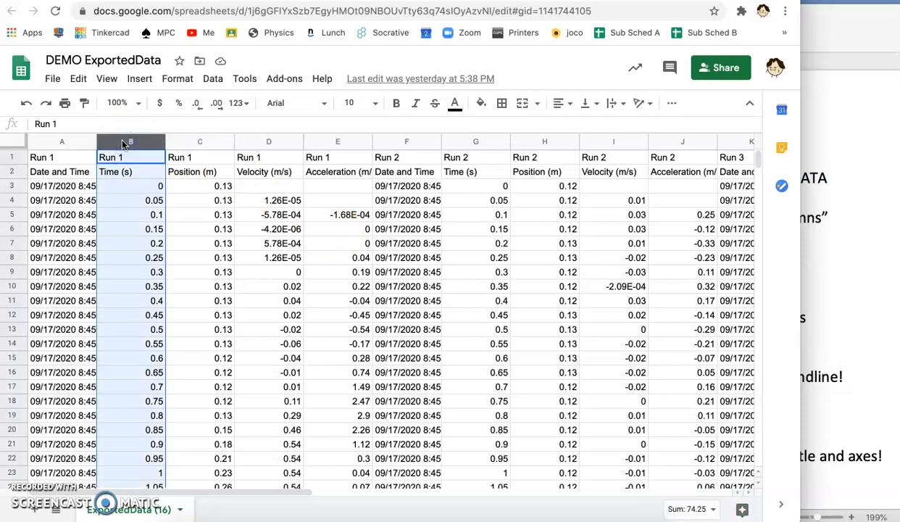
click(174, 139)
click(247, 145)
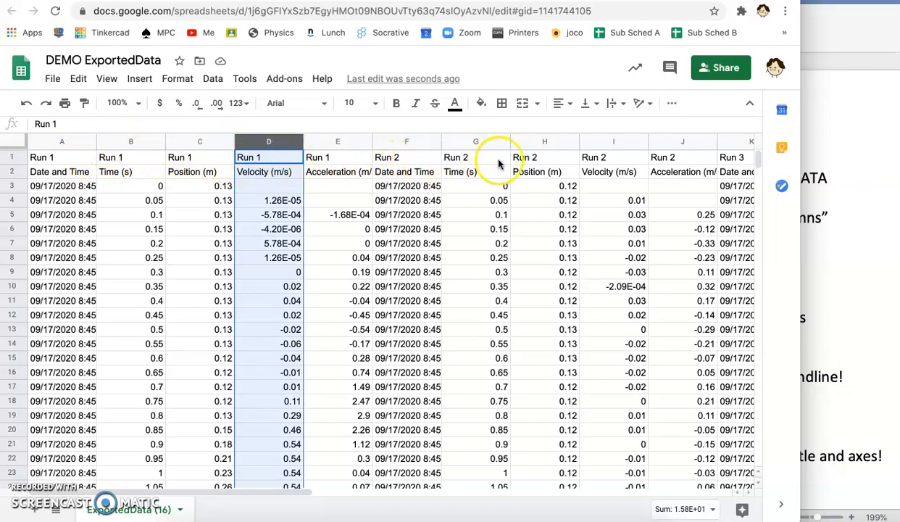
scroll(598, 154, right, 4)
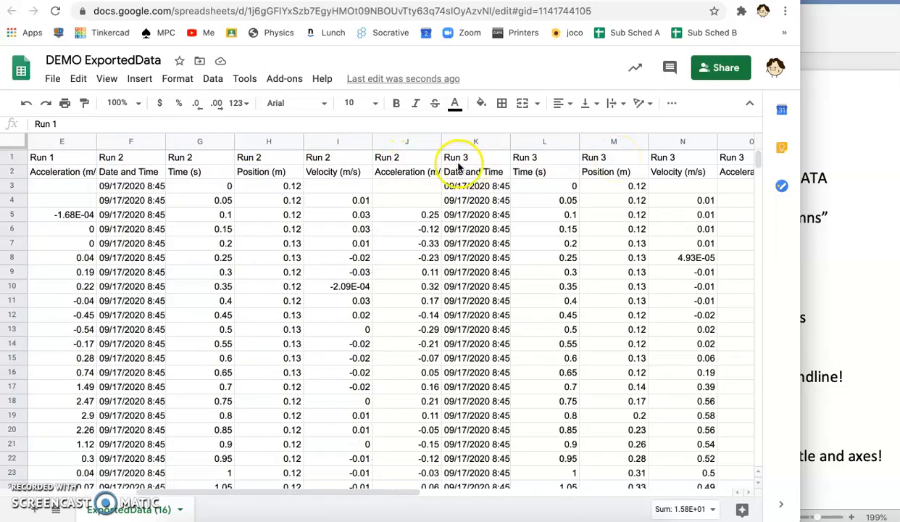
scroll(683, 184, left, 4)
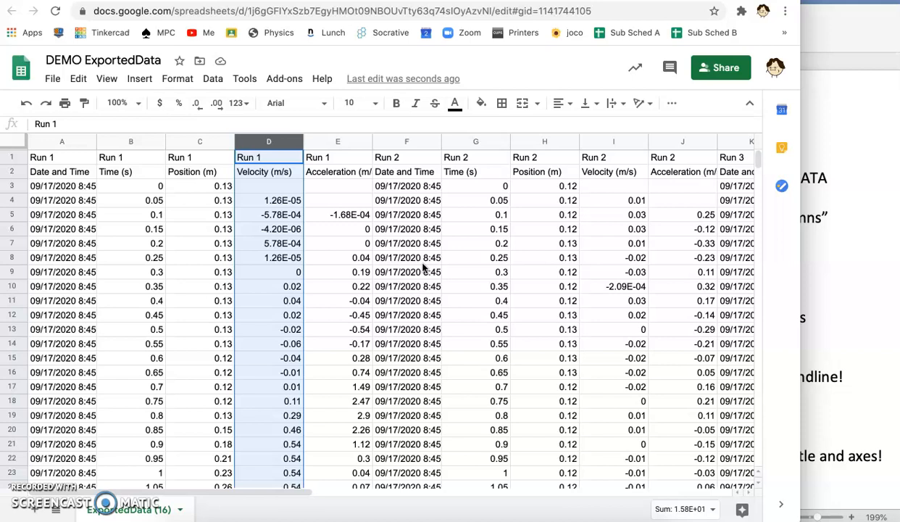
Delete the Date and Time column of Run 1
click(48, 143)
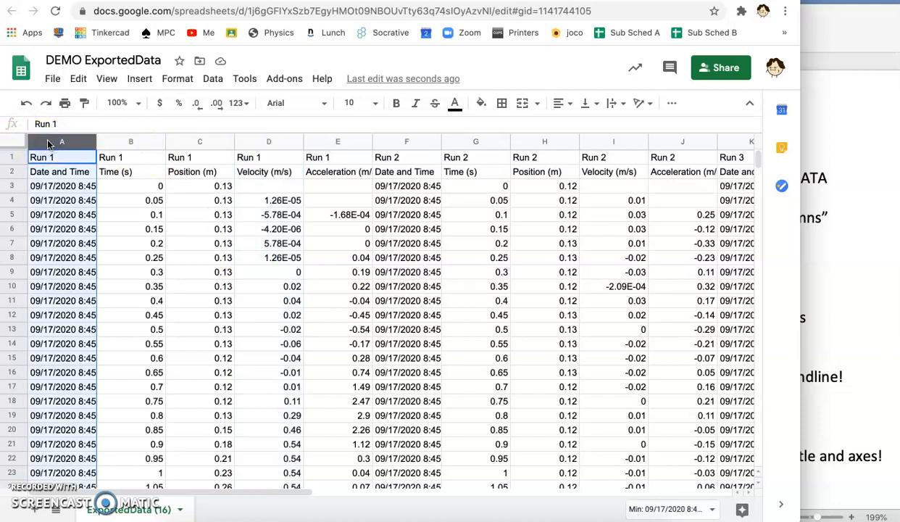
right_click(47, 140)
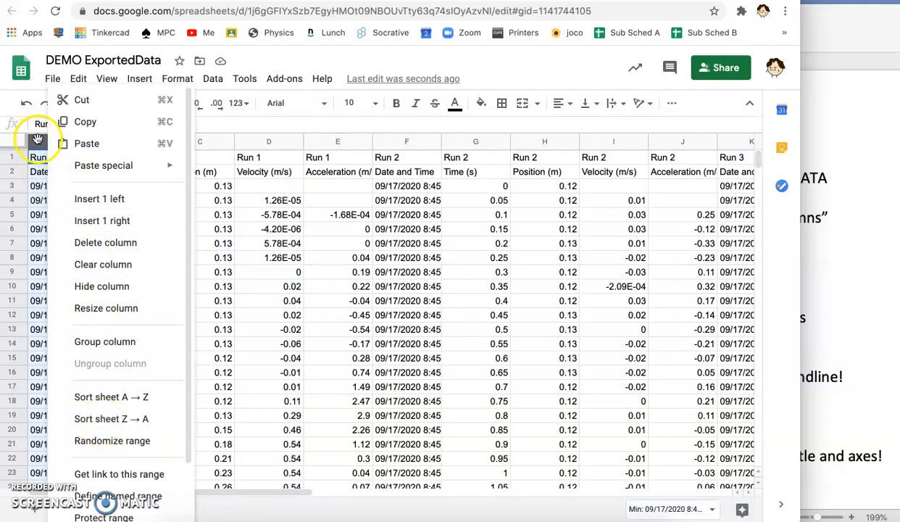
click(38, 144)
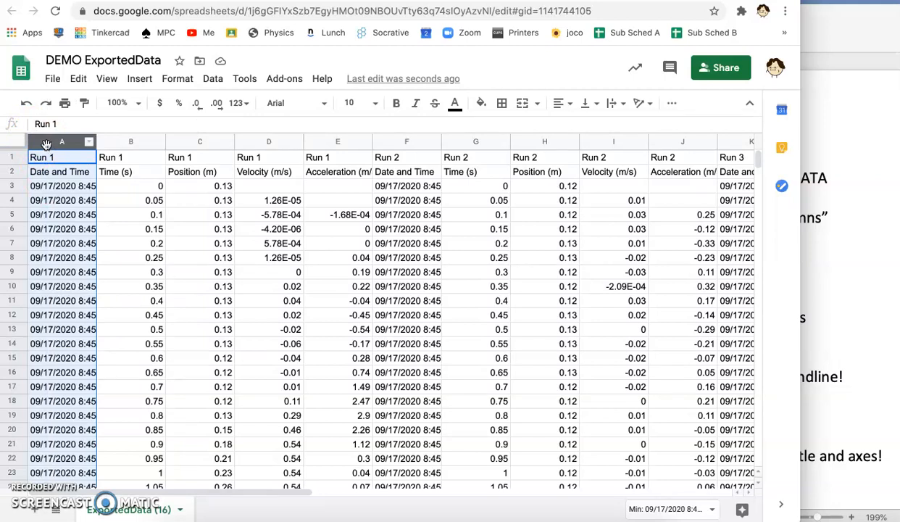
right_click(46, 144)
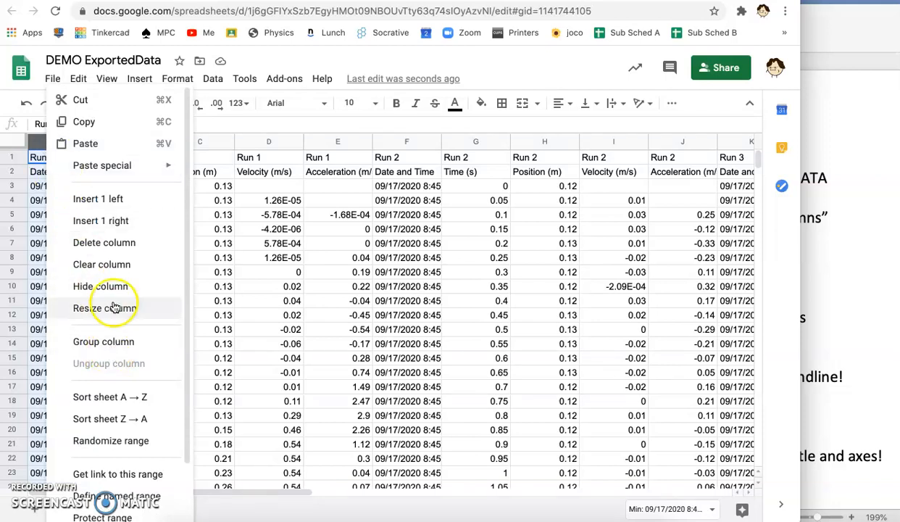
click(104, 243)
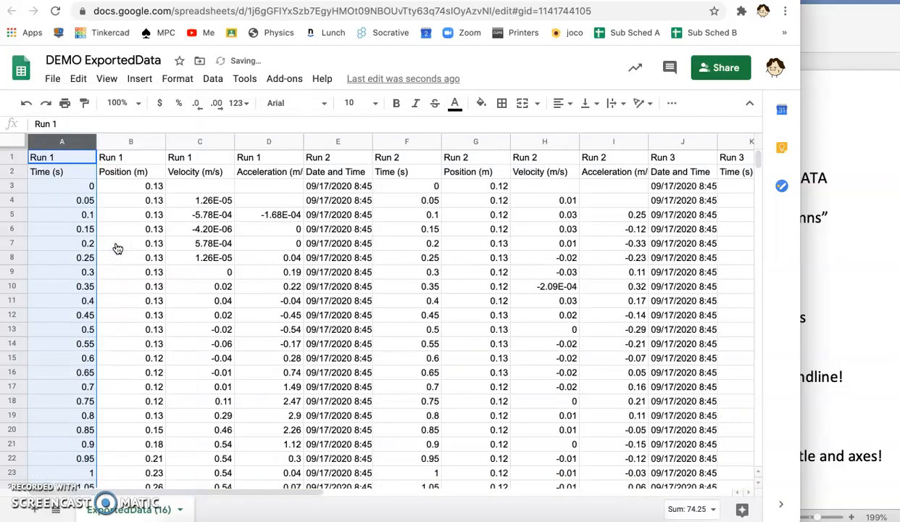
Delete the Acceleration column of Run 1 and the Date and Time column of Run 2
click(266, 142)
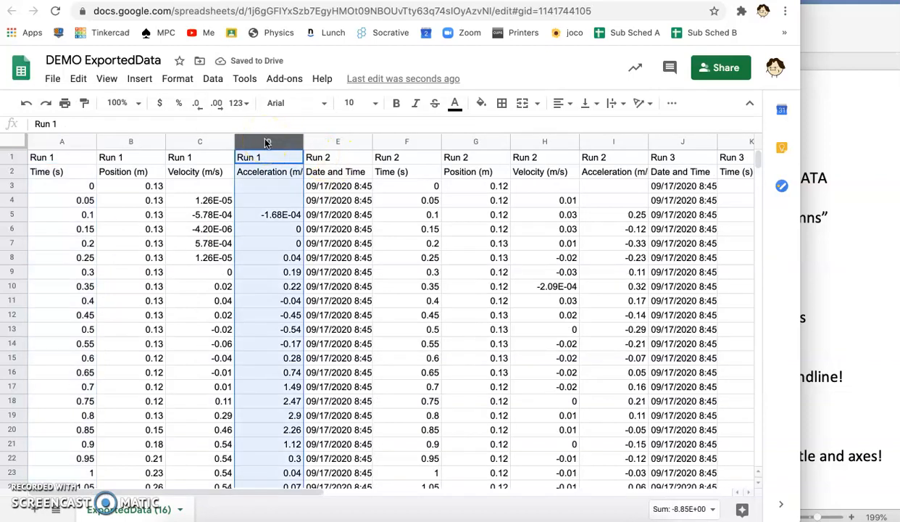
right_click(267, 142)
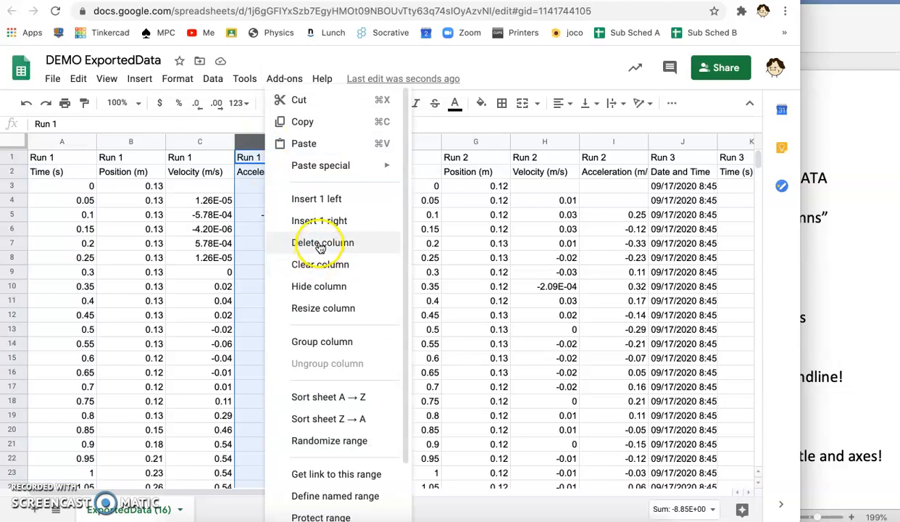
click(320, 245)
click(248, 144)
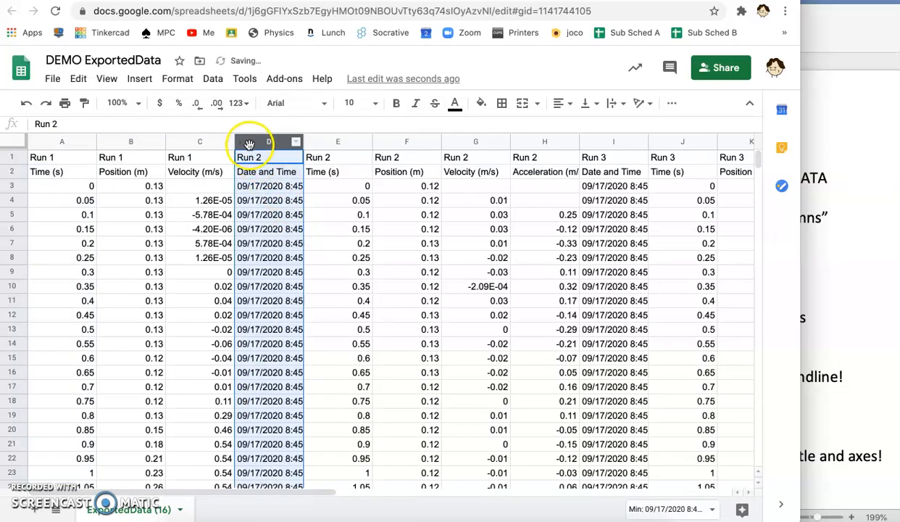
right_click(248, 144)
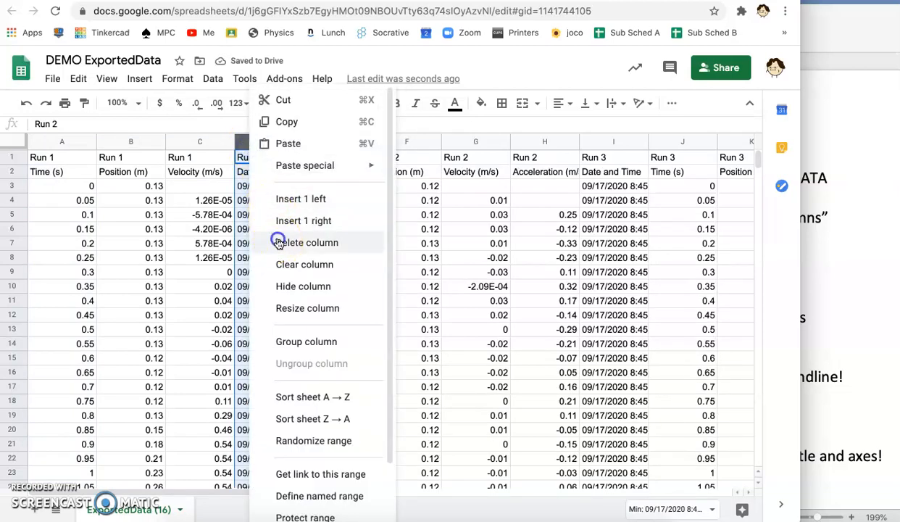
click(330, 241)
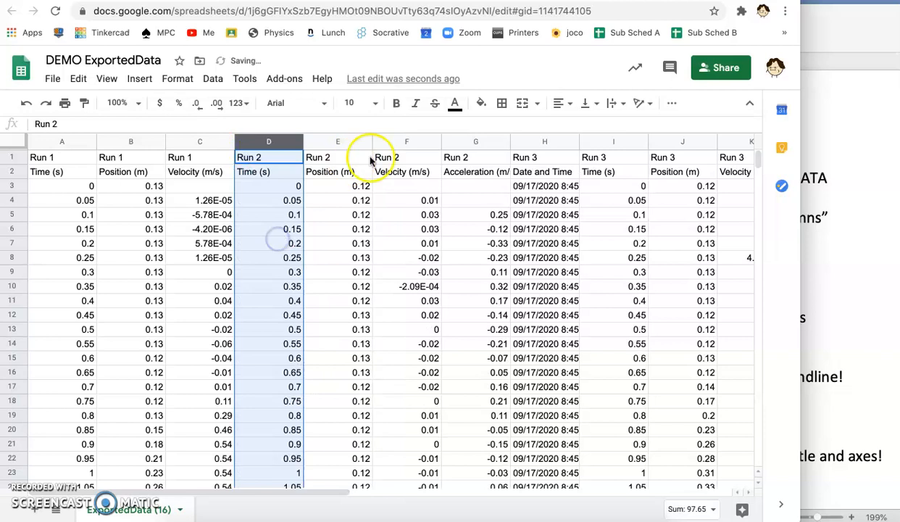
Delete the Acceleration column of Run 2 and the Date and Time column of Run 3
click(460, 143)
right_click(460, 143)
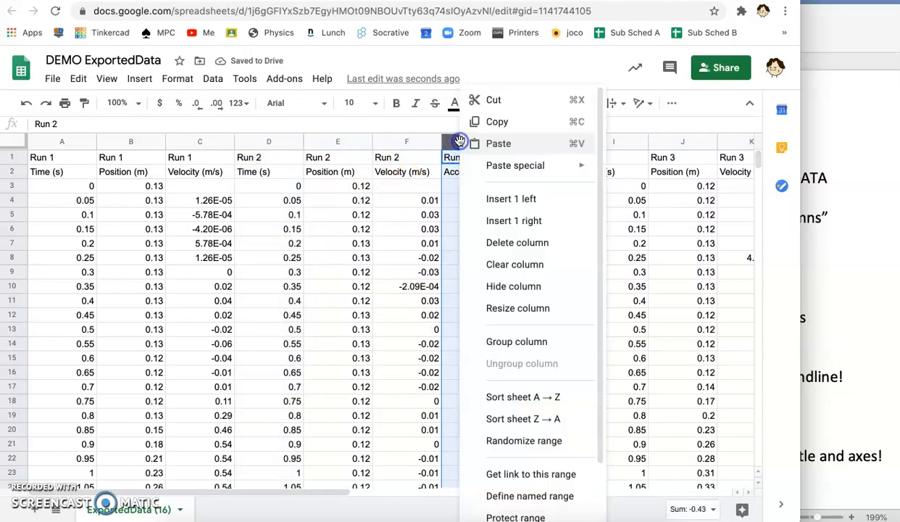
click(476, 241)
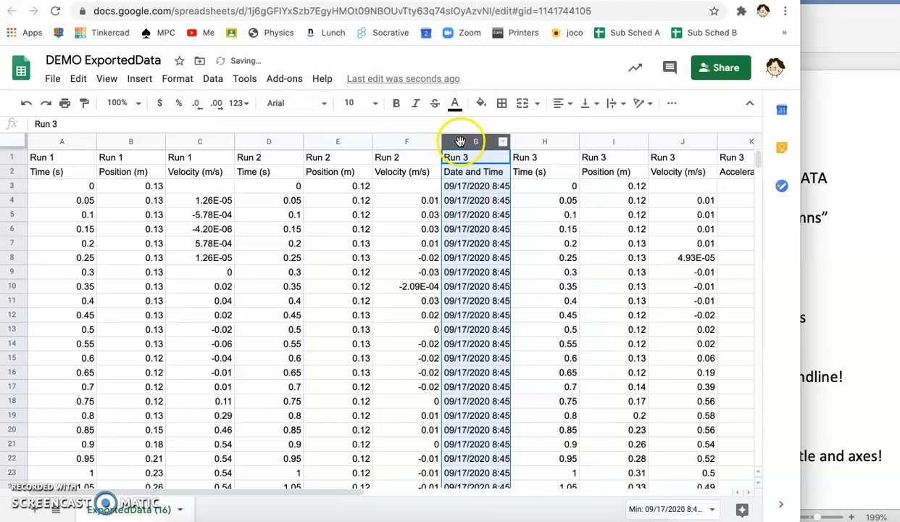
right_click(459, 140)
click(497, 242)
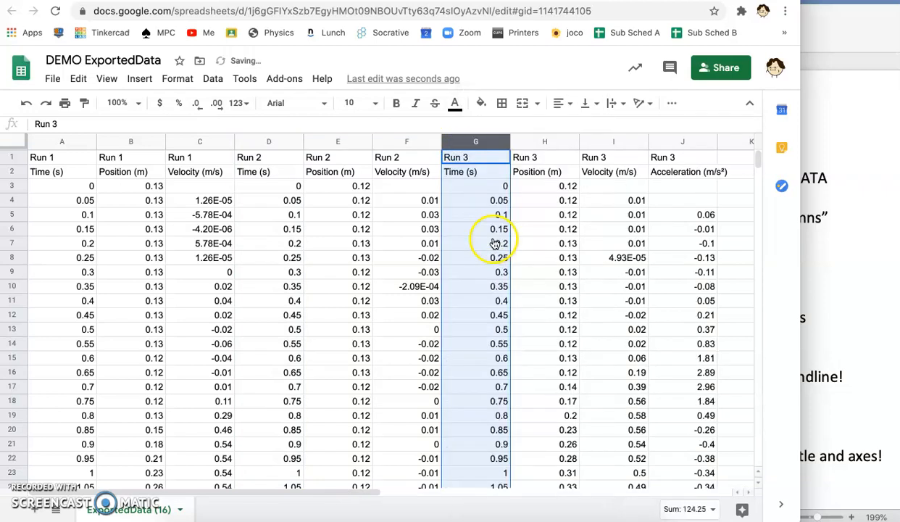
Delete the Acceleration column of Run 3
click(665, 142)
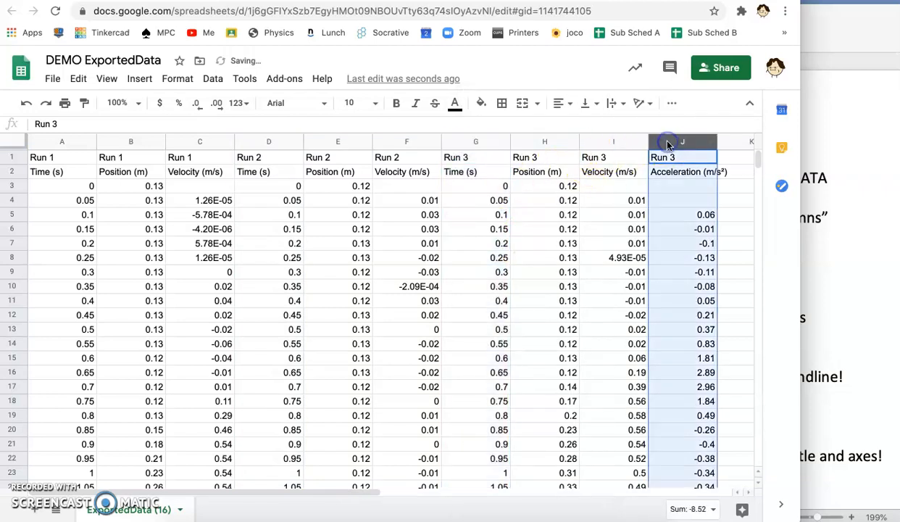
right_click(666, 141)
click(722, 246)
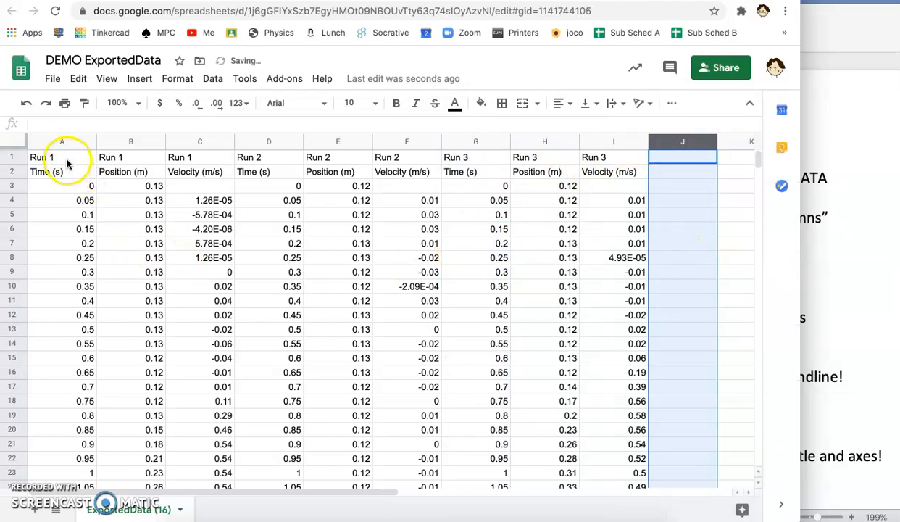
Check the scatter plot instruction in the Word document and try selecting the Run 1 Time and Position columns together
click(841, 286)
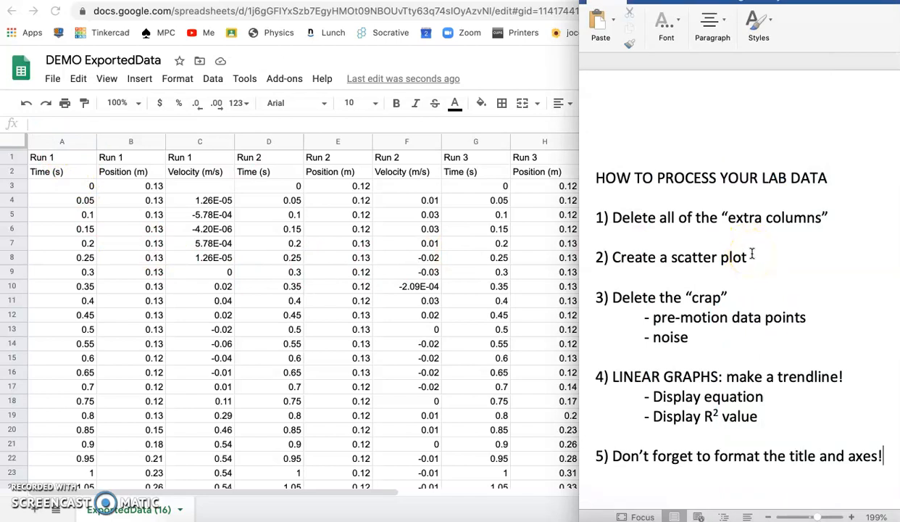
click(155, 287)
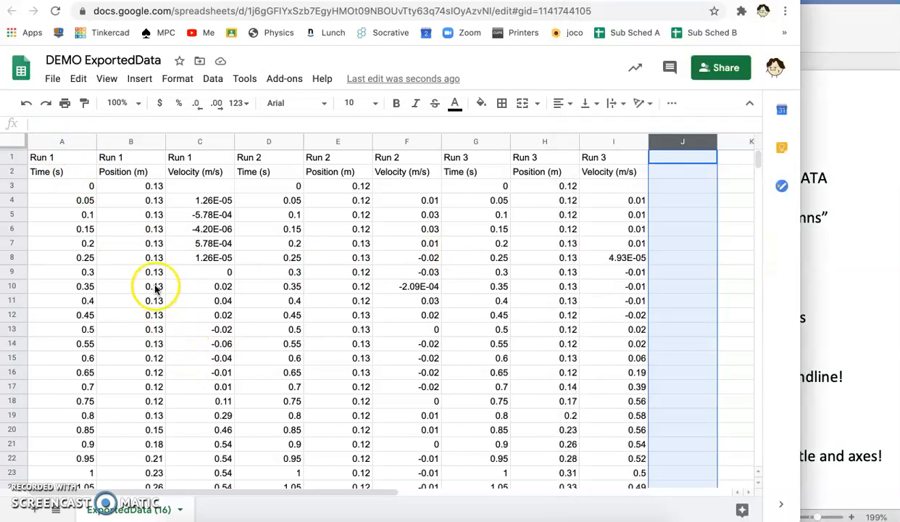
click(51, 145)
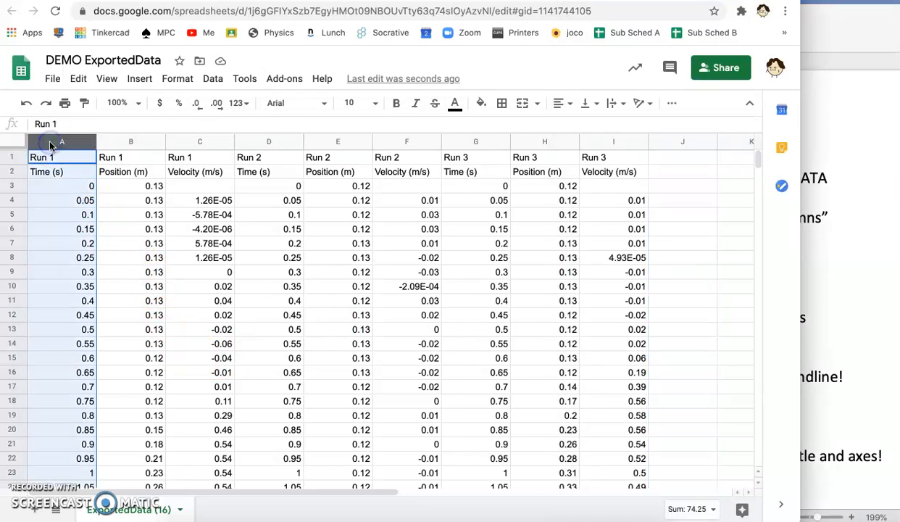
shift+click(115, 145)
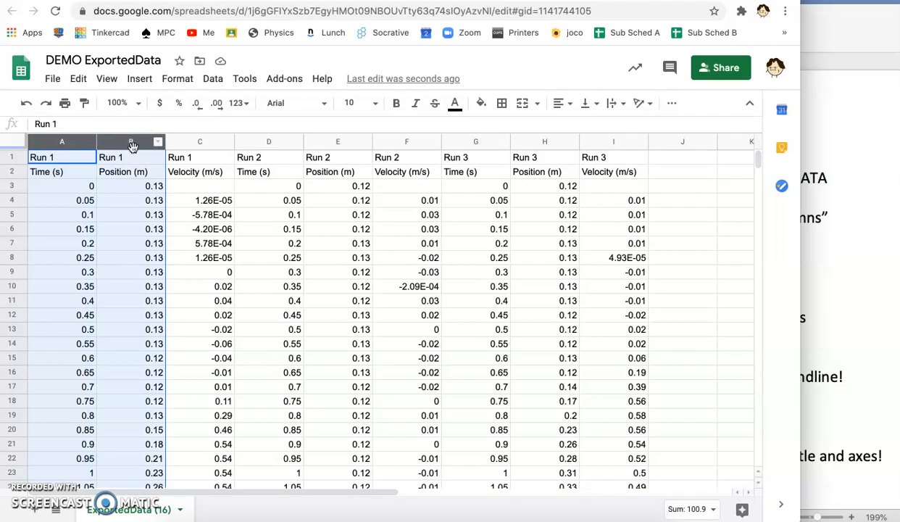
click(174, 228)
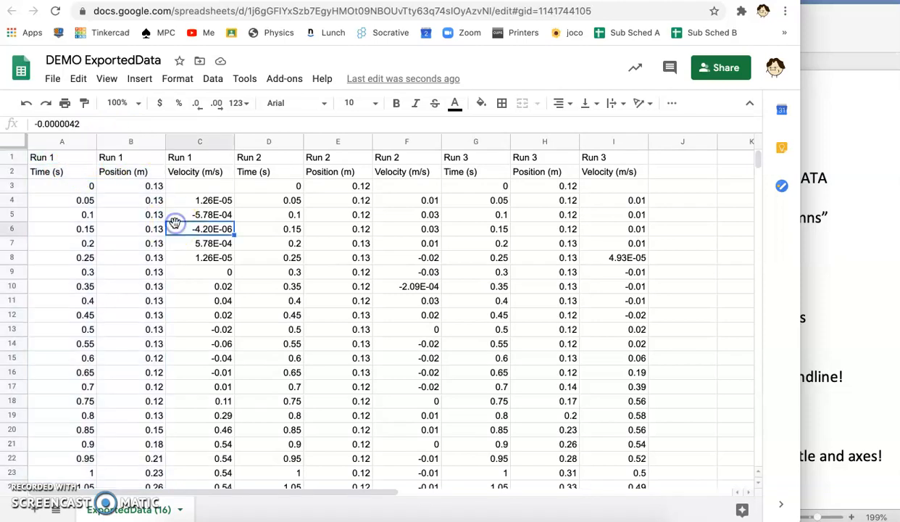
Insert a chart from the Run 1 Time and Position columns, A and B
click(60, 145)
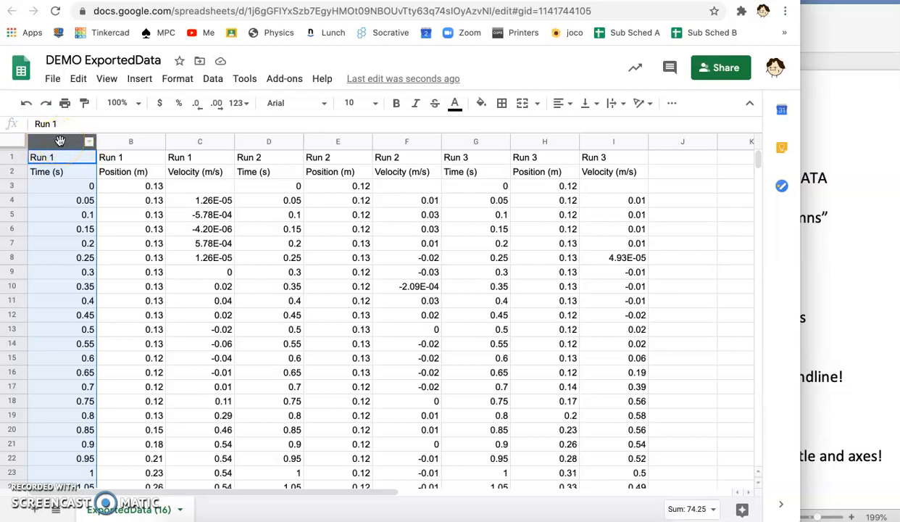
click(13, 186)
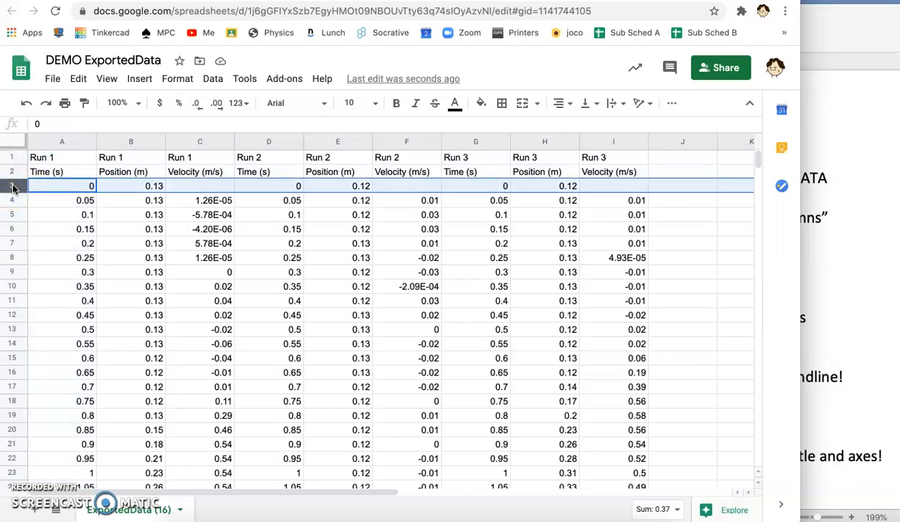
click(57, 143)
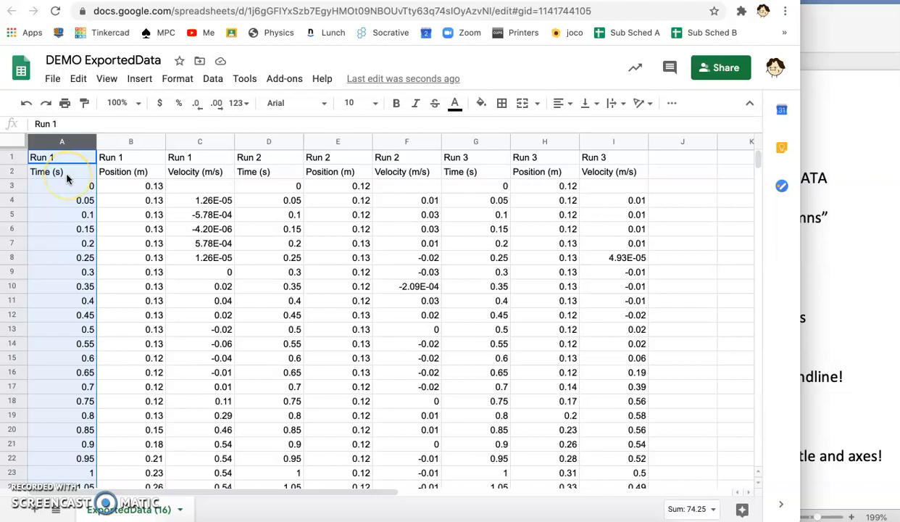
shift+click(123, 142)
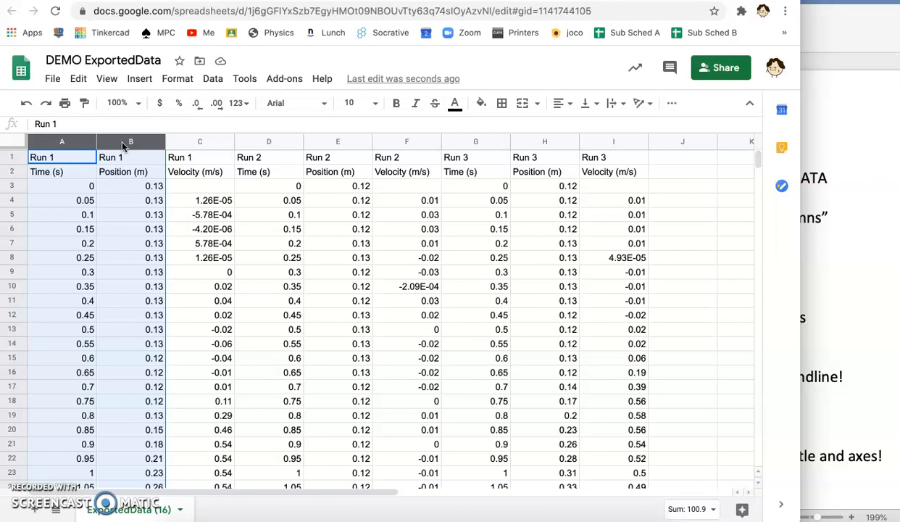
click(140, 80)
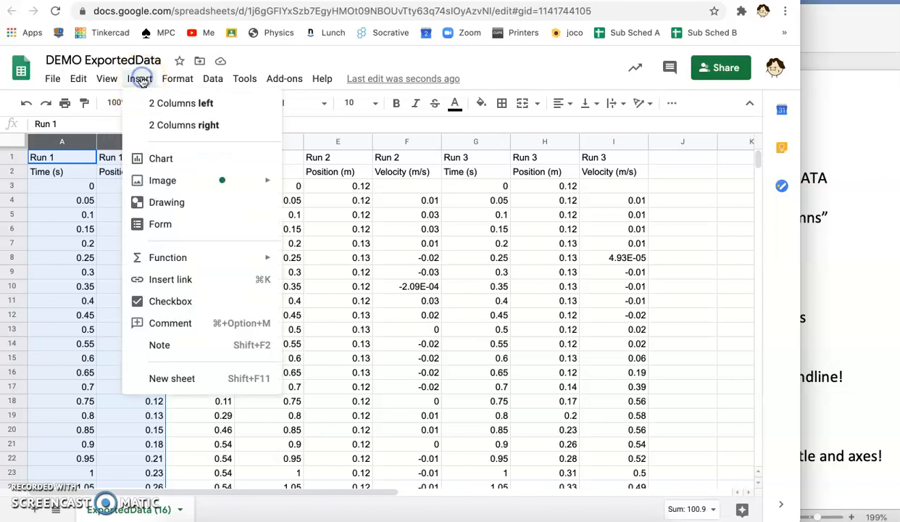
click(155, 159)
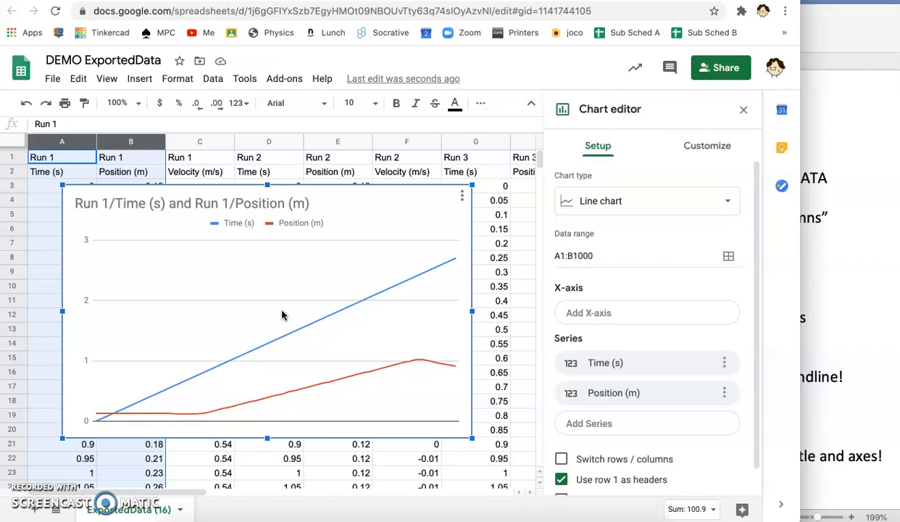
Change the new Run 1 chart's type to Scatter chart
click(612, 208)
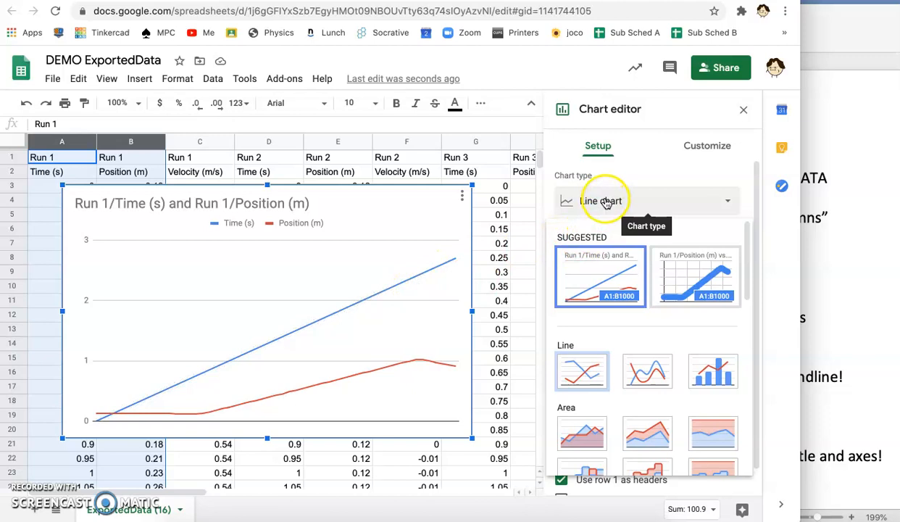
scroll(593, 341, down, 1)
scroll(593, 341, down, 5)
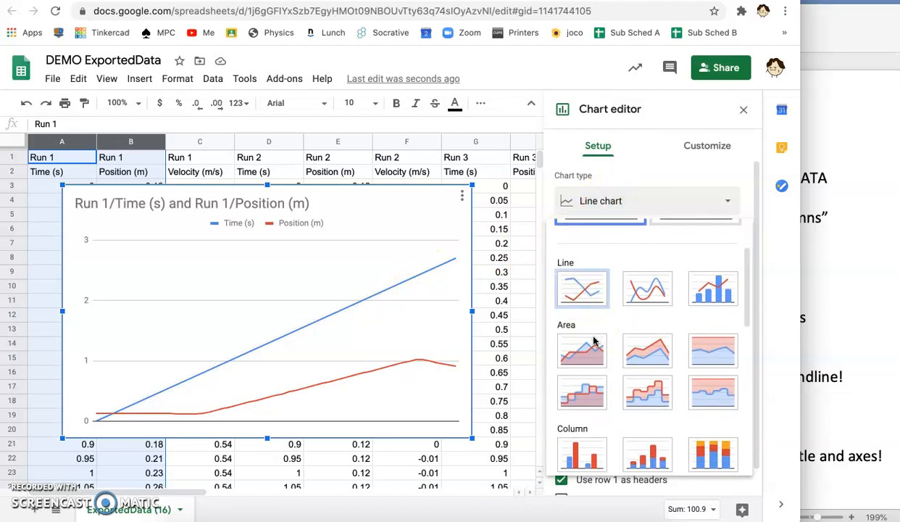
scroll(593, 340, down, 3)
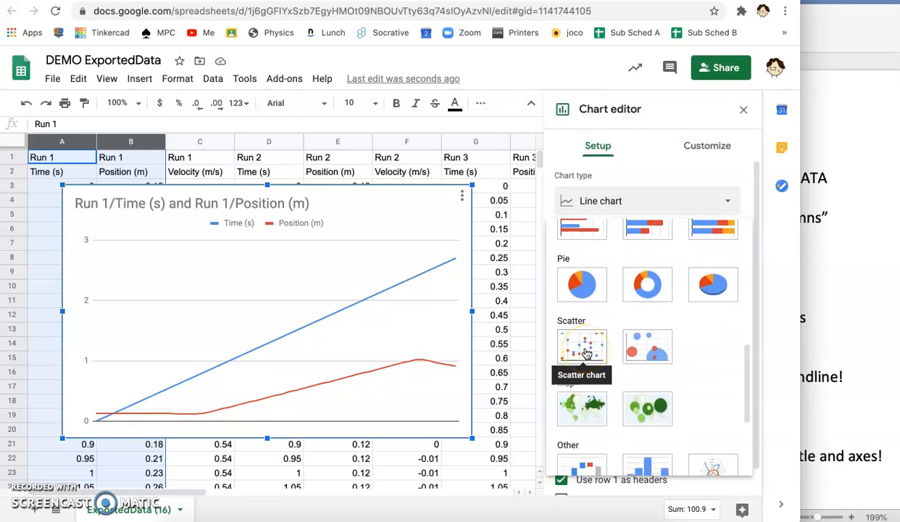
click(586, 353)
click(401, 332)
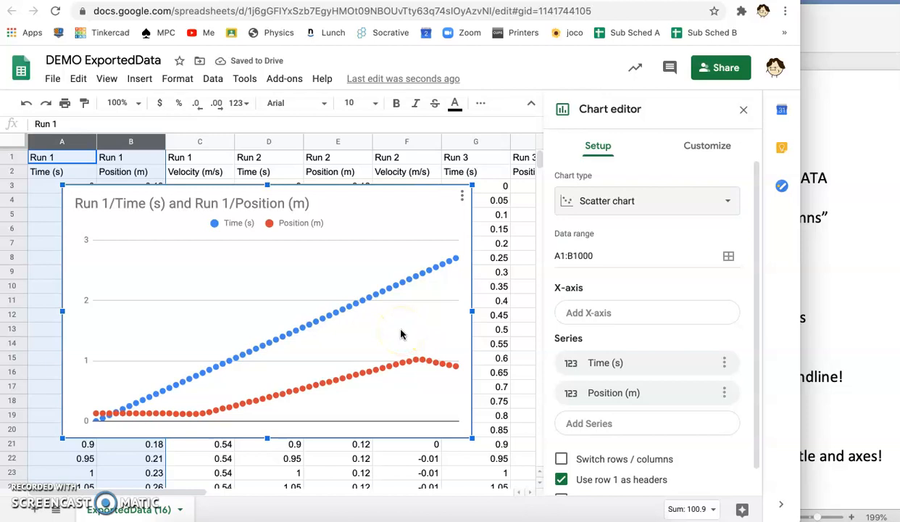
Stop using row 1 as headers and use column A as labels so the scatter chart plots position against time
scroll(656, 286, down, 1)
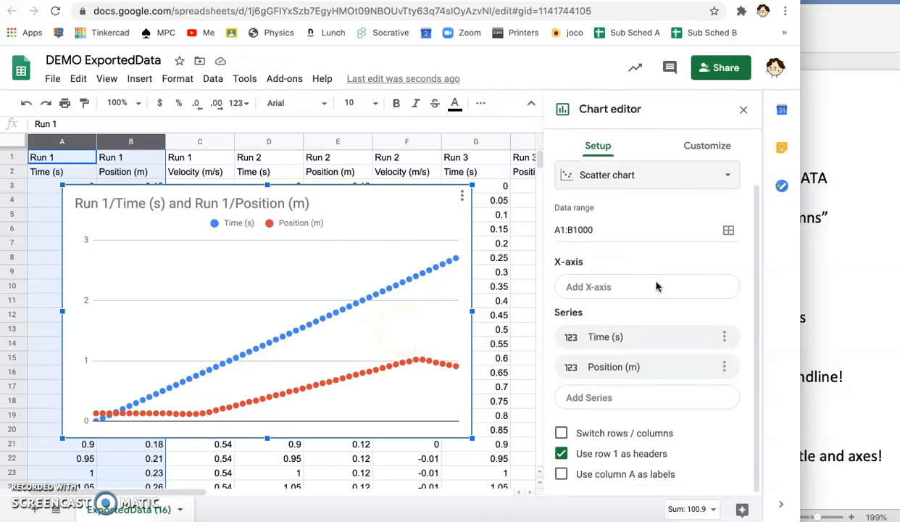
click(561, 454)
click(561, 454)
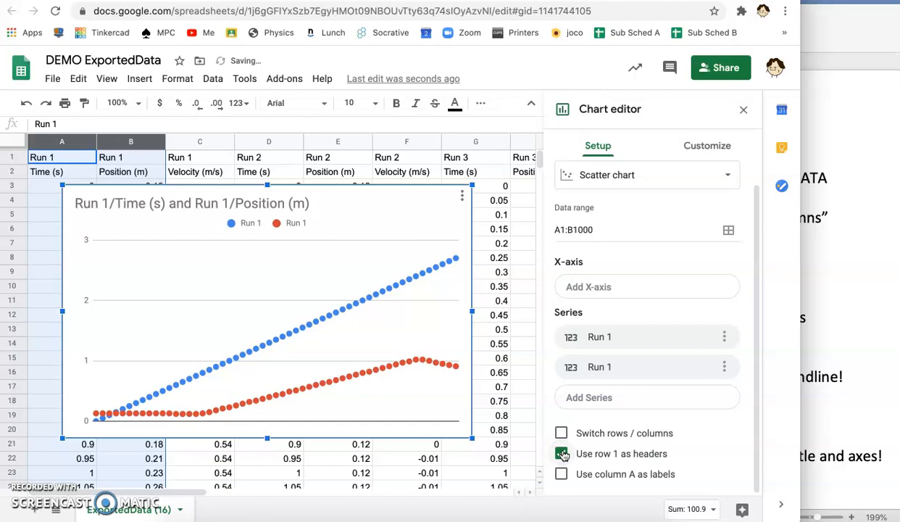
click(562, 454)
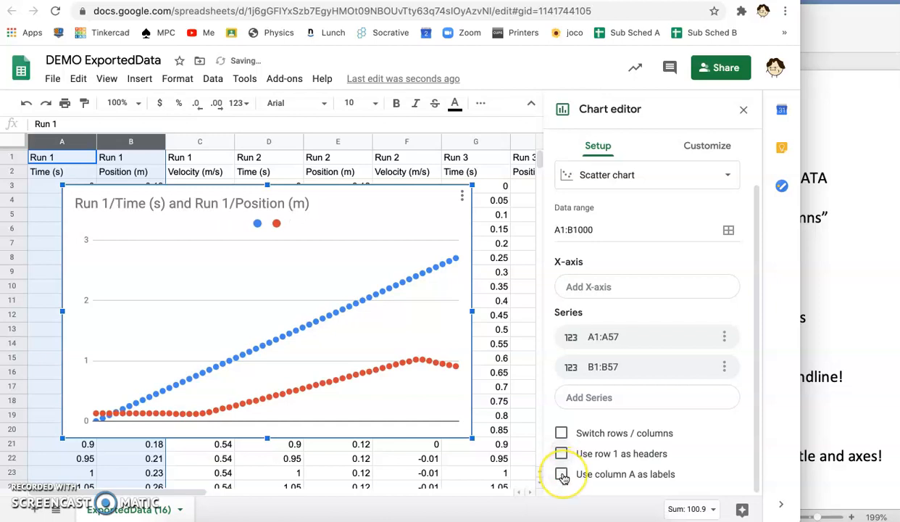
click(561, 474)
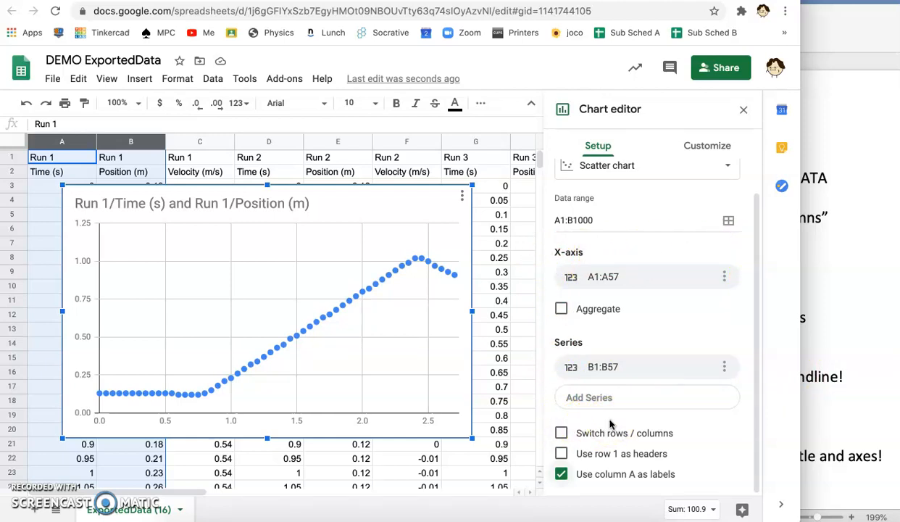
scroll(610, 424, up, 1)
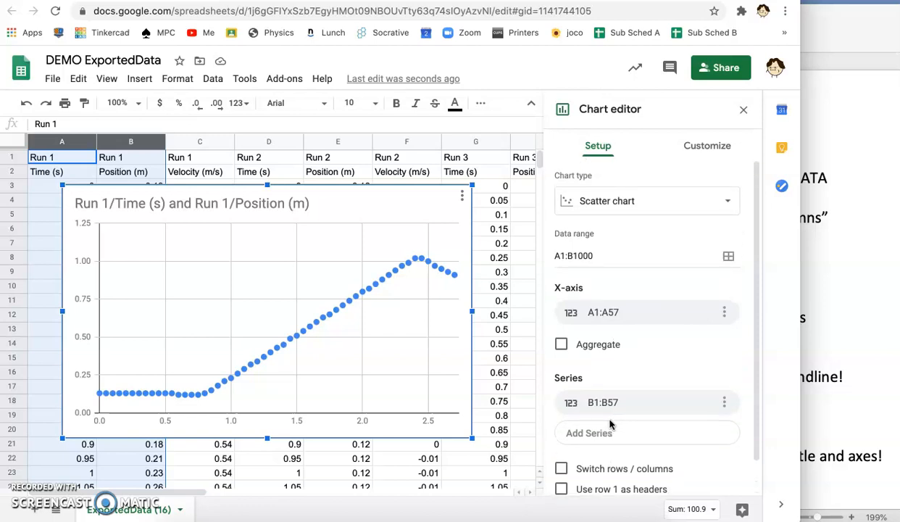
scroll(610, 424, down, 1)
scroll(610, 424, up, 1)
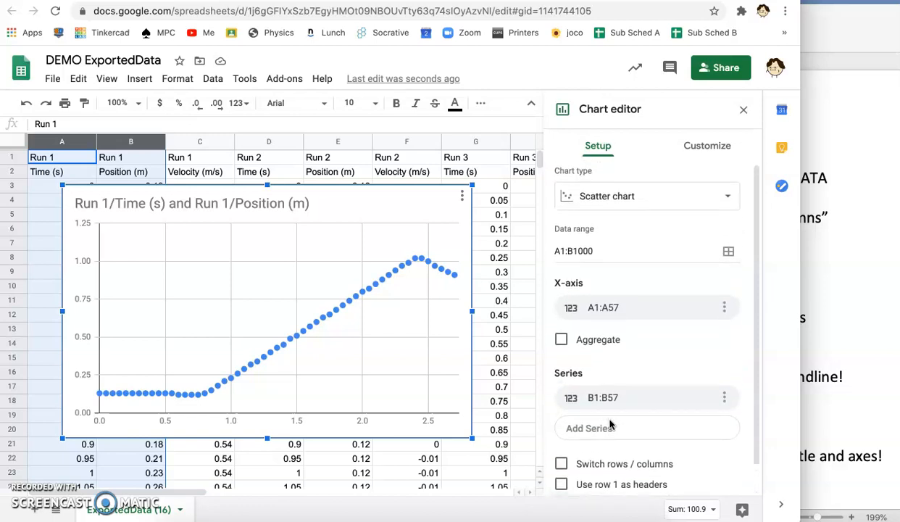
scroll(610, 424, down, 1)
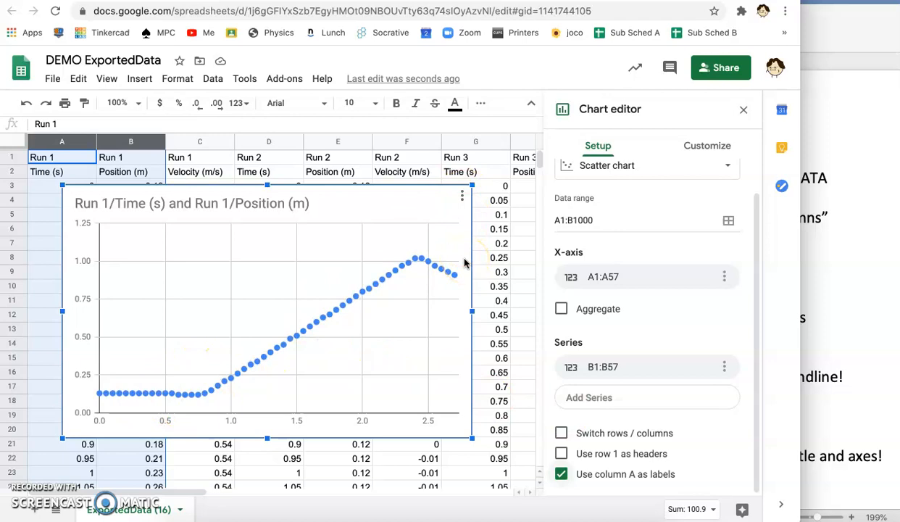
Switch to the Word document, check the instruction on deleting pre-motion data points and noise, and return to the spreadsheet
click(826, 272)
click(774, 256)
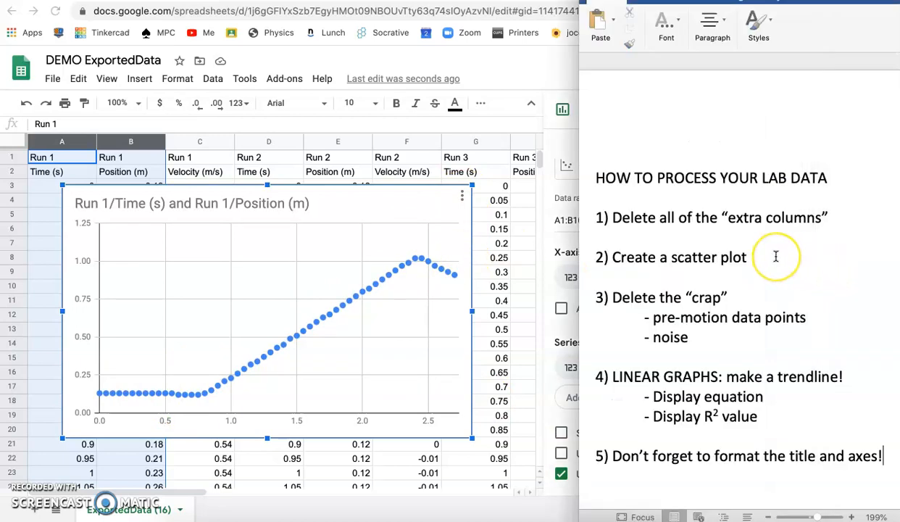
click(750, 304)
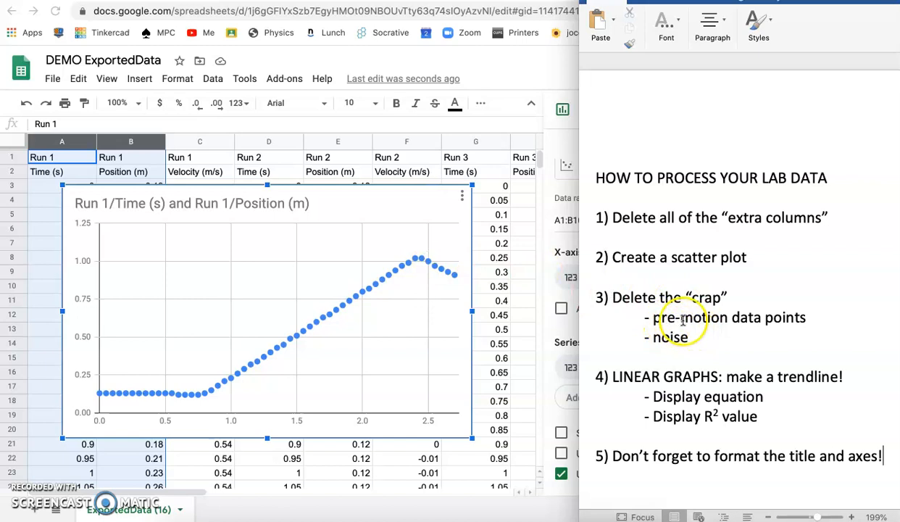
click(386, 337)
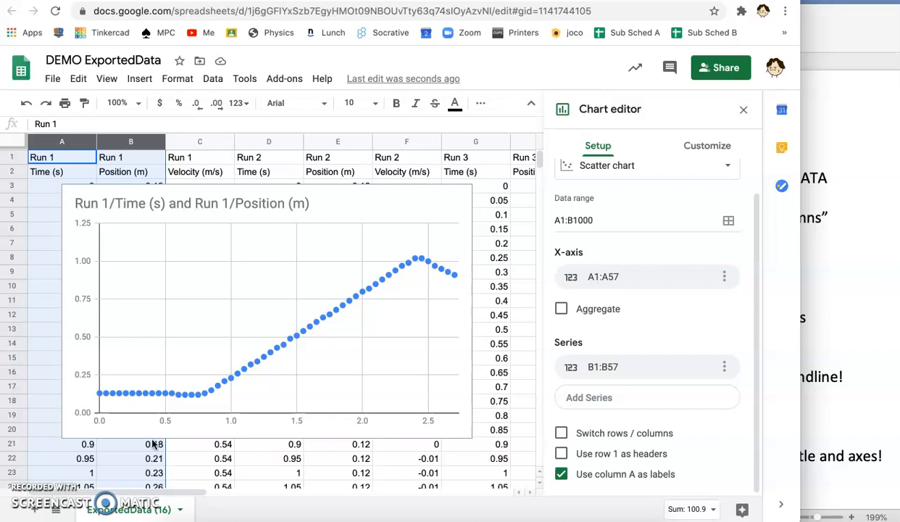
Move the scatter chart off the Run 1 data columns so their values are uncovered
click(40, 258)
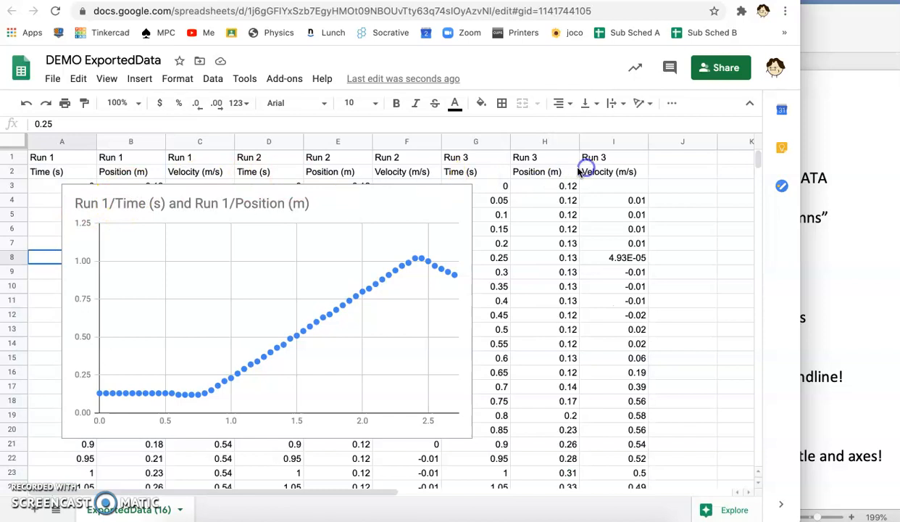
click(369, 197)
drag(365, 193, 669, 171)
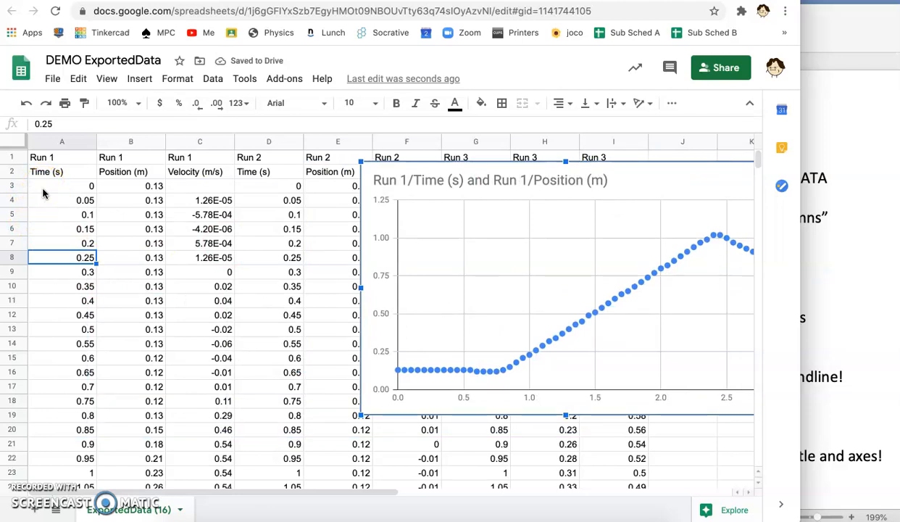
Try clearing the first two Run 1 Position values one cell at a time, and undo both deletions
click(43, 190)
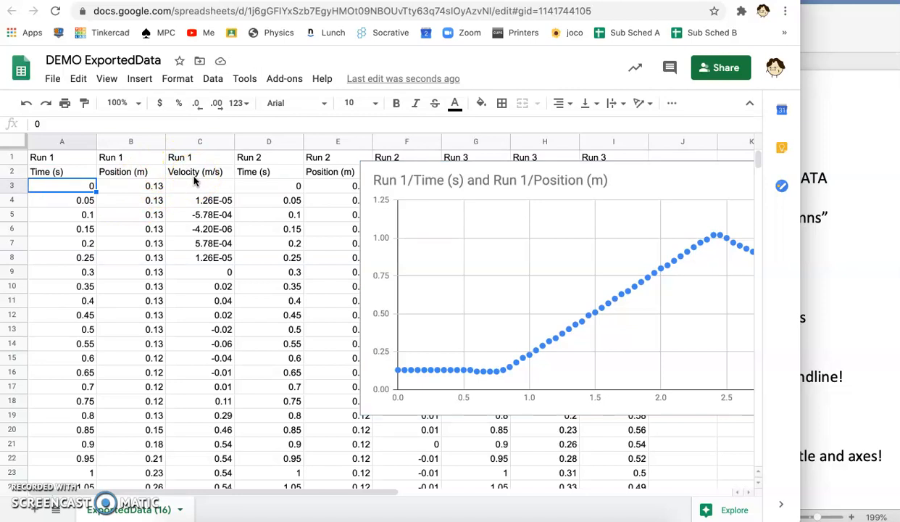
click(140, 190)
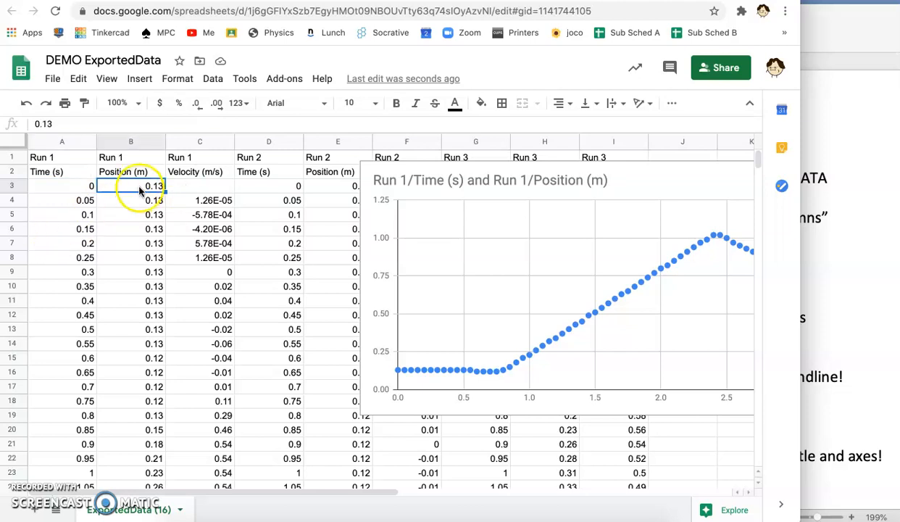
key(Delete)
click(131, 206)
key(Delete)
key(ctrl+z)
key(ctrl+z)
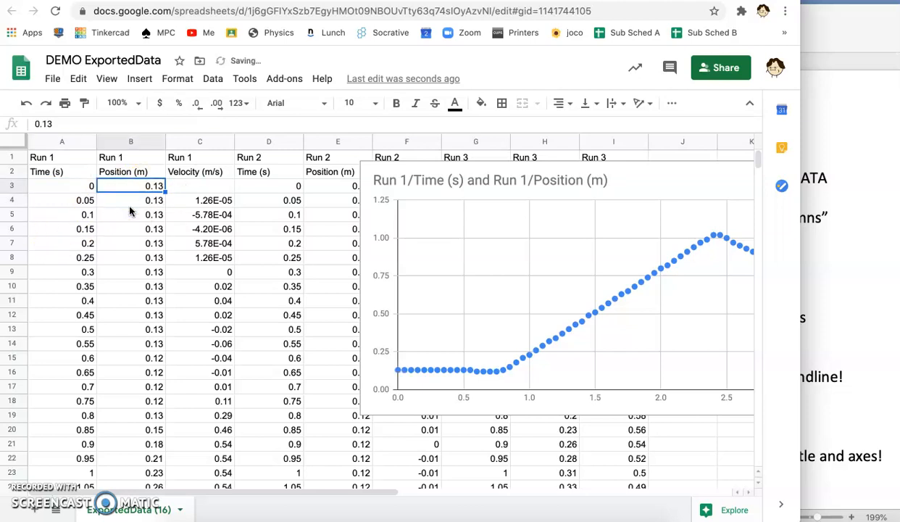
Clear the pre-motion Run 1 time, position and velocity values in cells A3 to C20
click(47, 184)
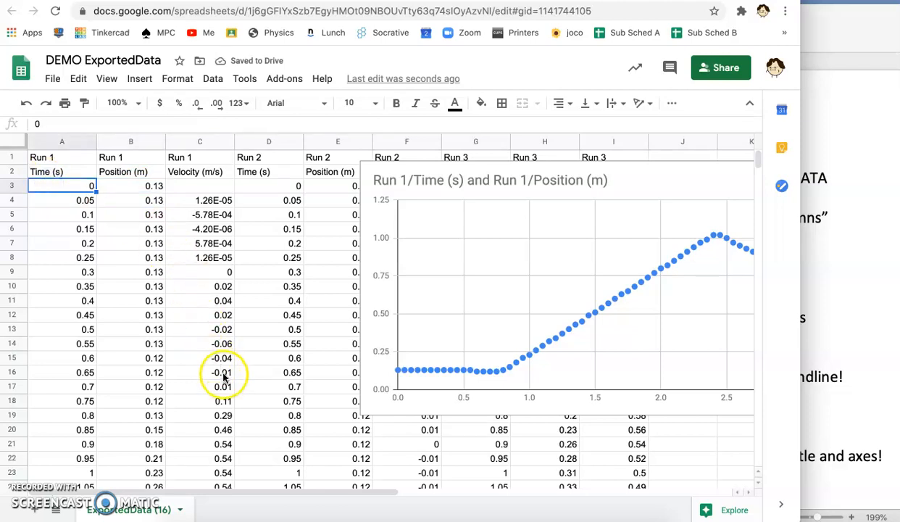
shift+click(223, 373)
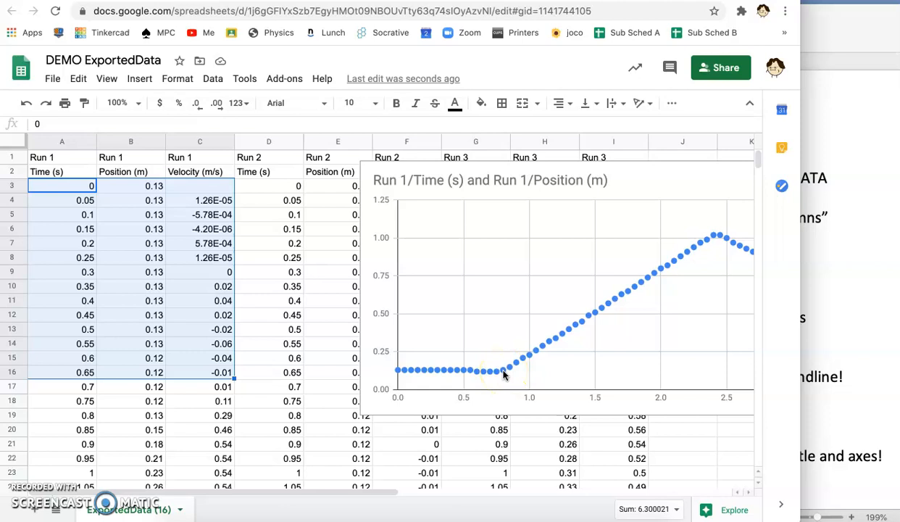
shift+click(219, 422)
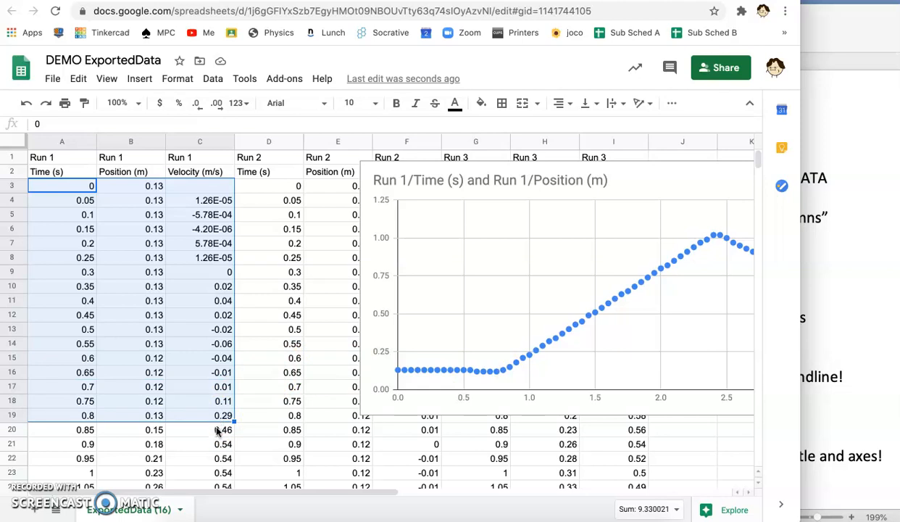
shift+click(219, 431)
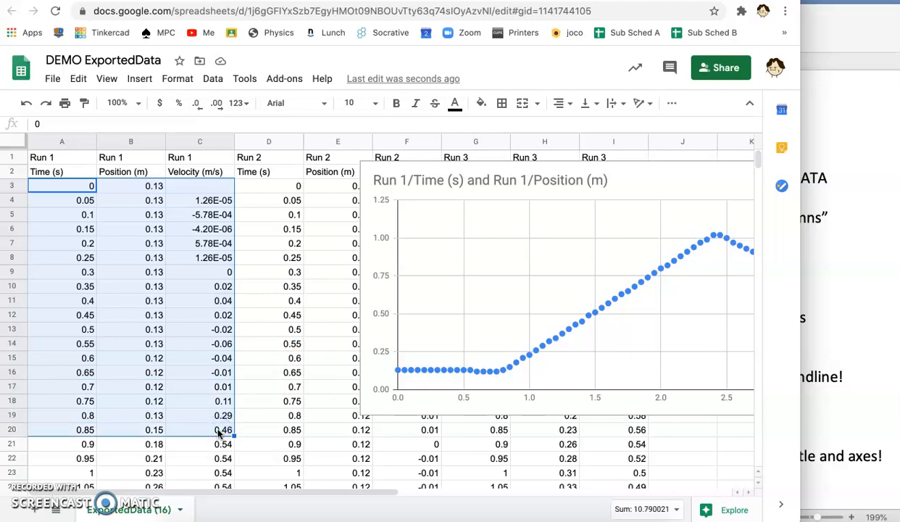
key(Delete)
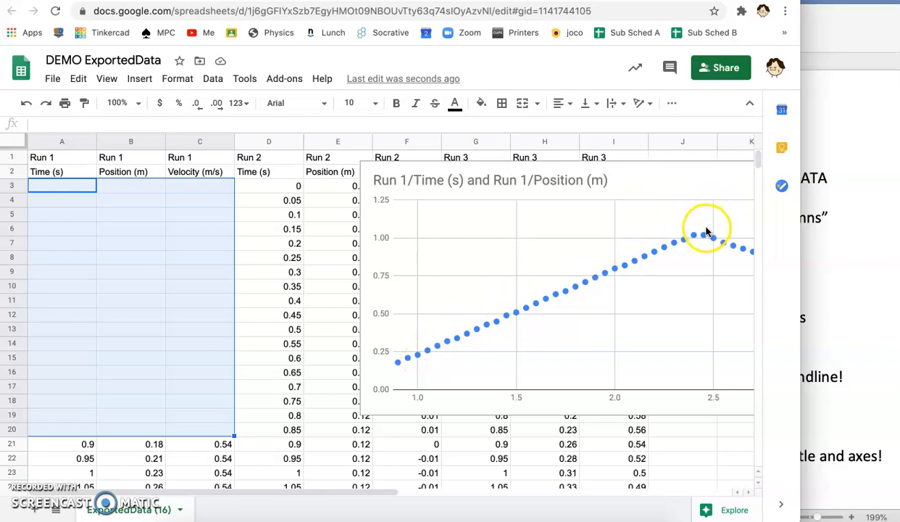
Compare the chart's peak with the Run 1 time and position values down to row 57 to locate where the steady motion ends
scroll(111, 358, down, 5)
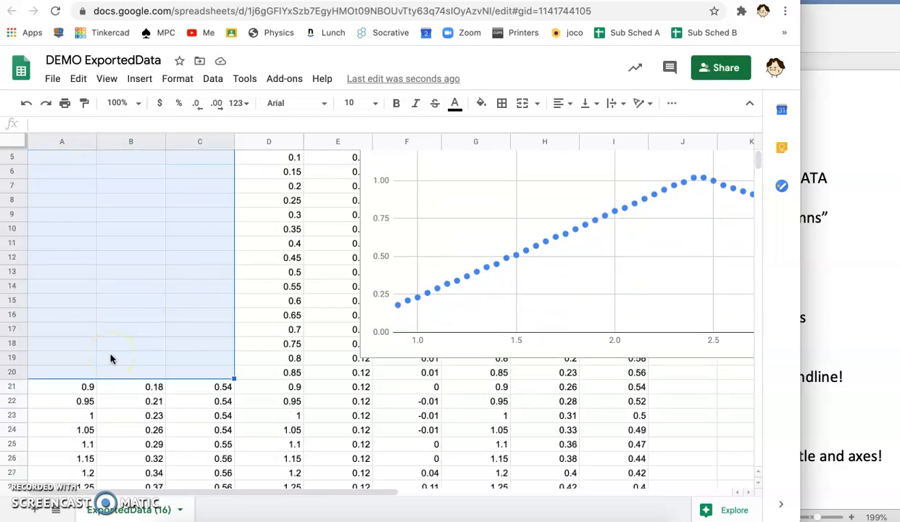
scroll(111, 358, up, 3)
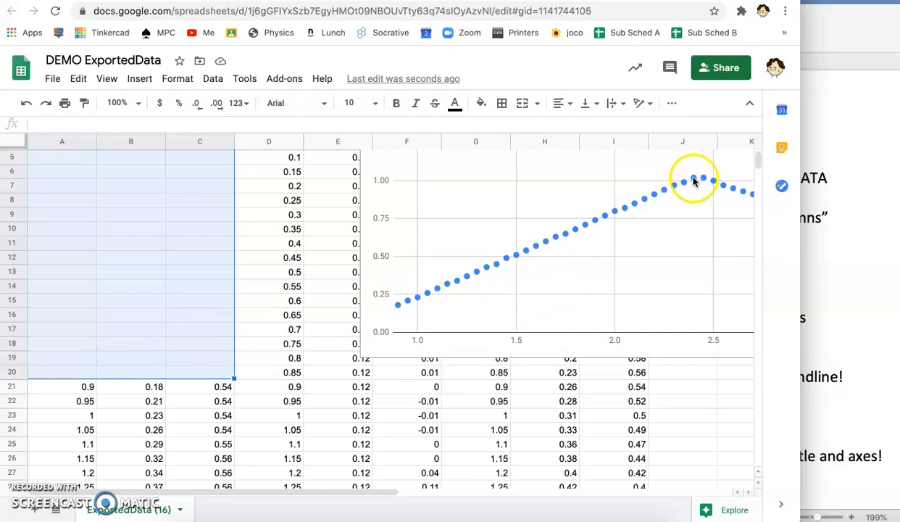
scroll(92, 356, down, 5)
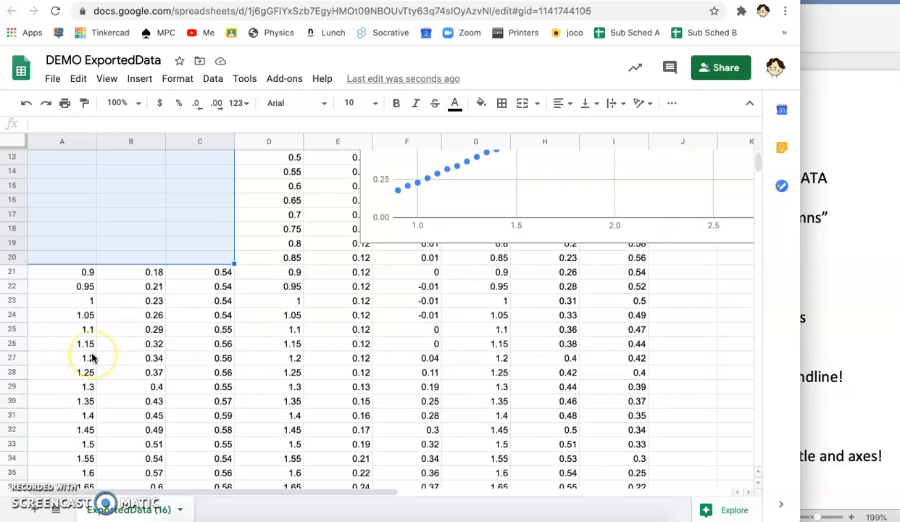
scroll(91, 356, down, 8)
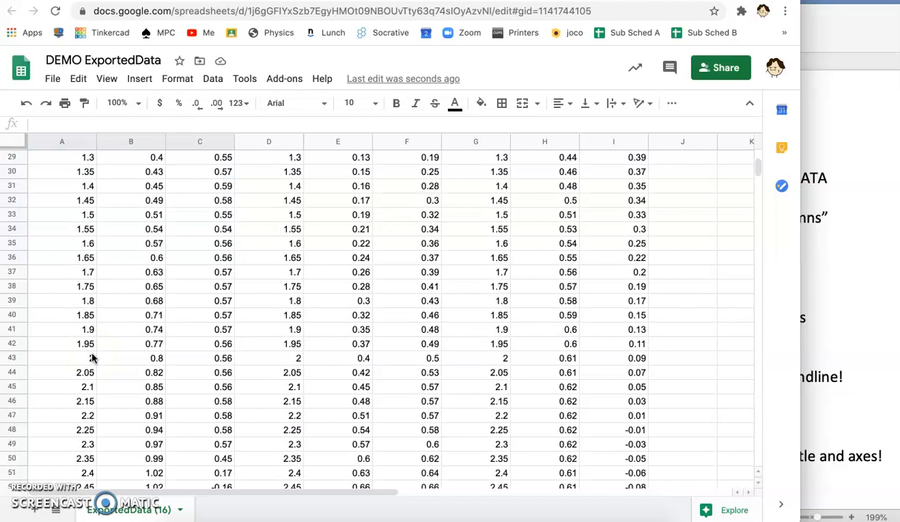
scroll(91, 356, down, 4)
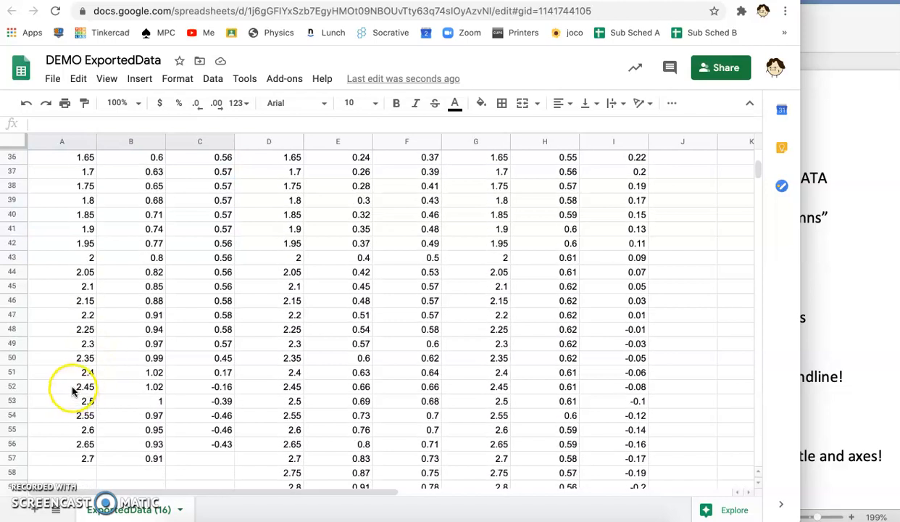
click(72, 387)
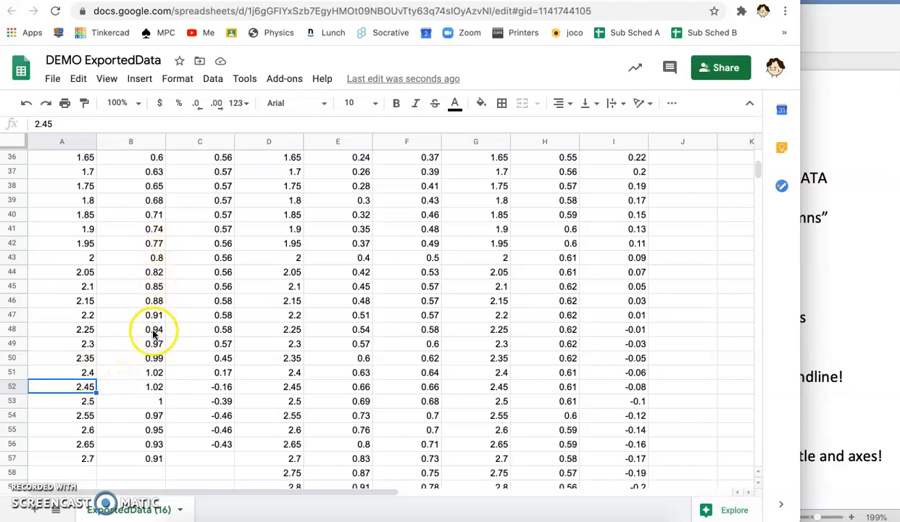
click(153, 270)
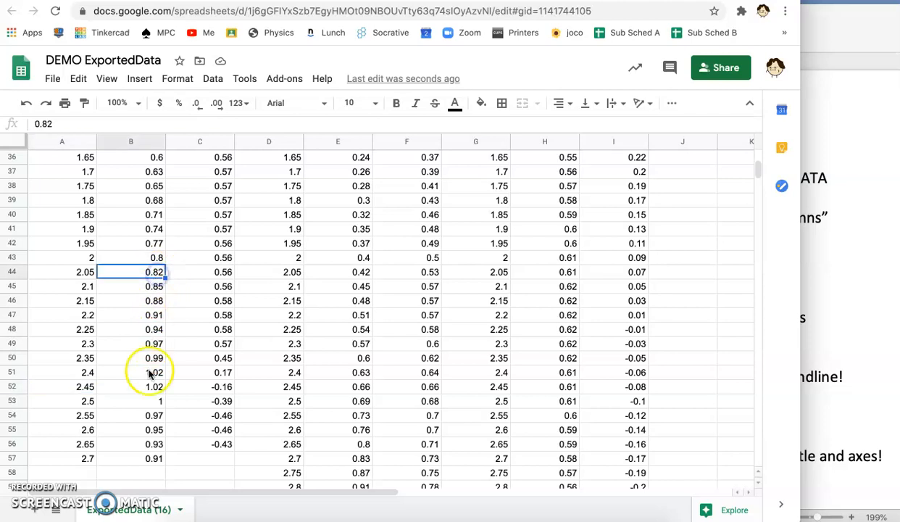
key(Down)
key(Down)
key(Down)
key(Down)
key(Down)
key(Down)
key(Down)
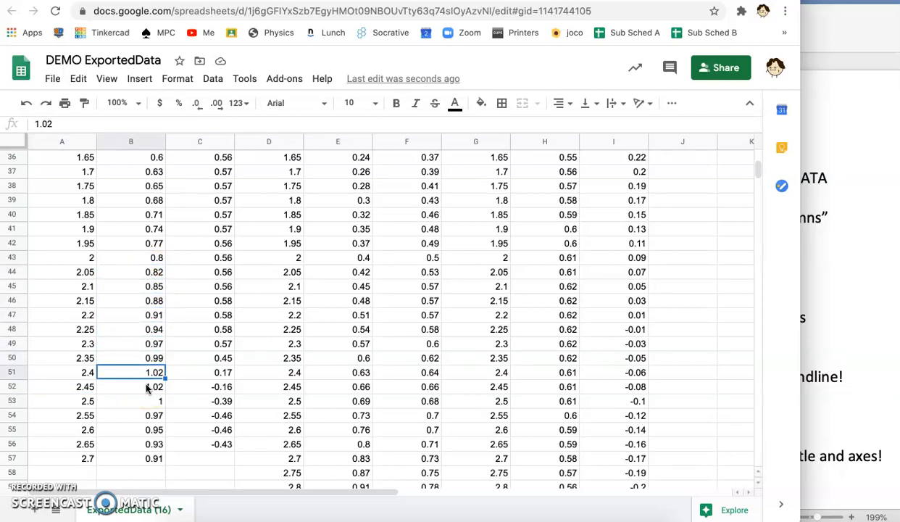
key(Down)
key(Up)
key(Down)
key(Up)
key(Down)
key(Down)
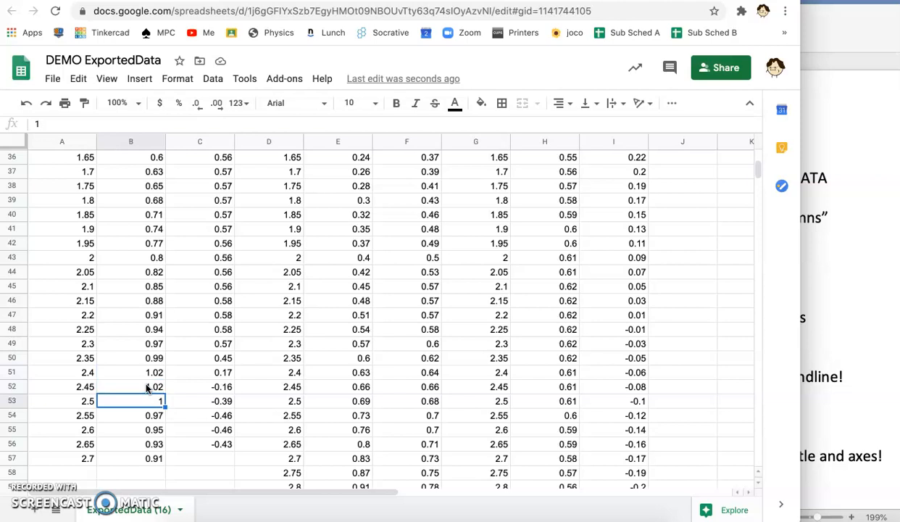
key(Down)
key(Down)
key(Down)
key(Down)
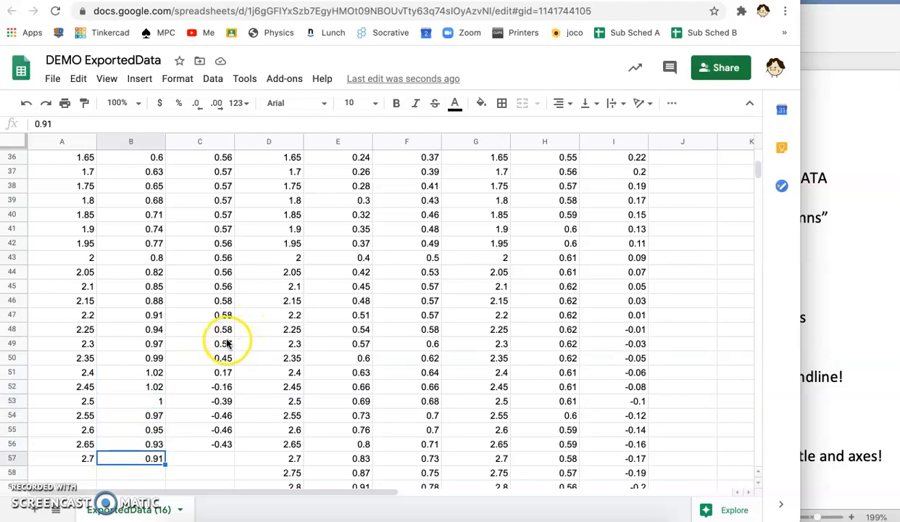
Check where the Run 1 velocity stops being steady, and clear the trailing time, position and velocity values in cells A50 to C57
click(217, 304)
key(Down)
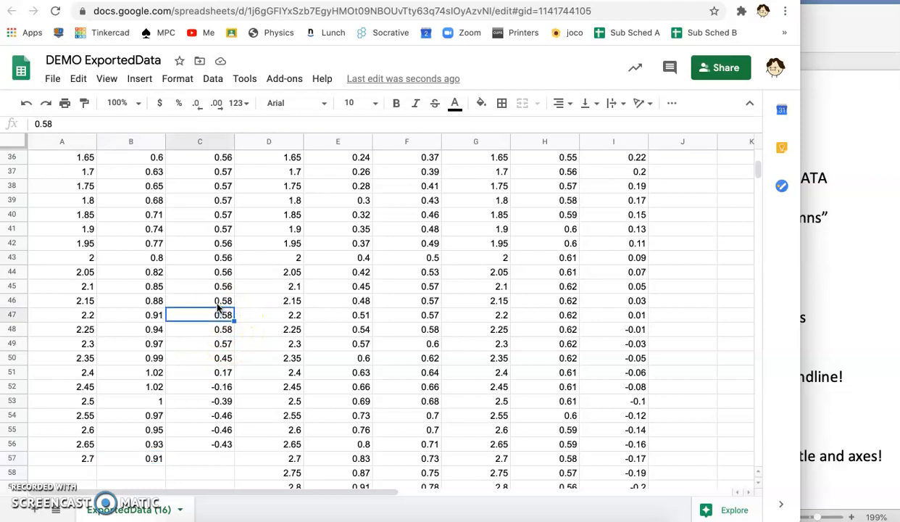
key(Down)
key(Down)
key(Down)
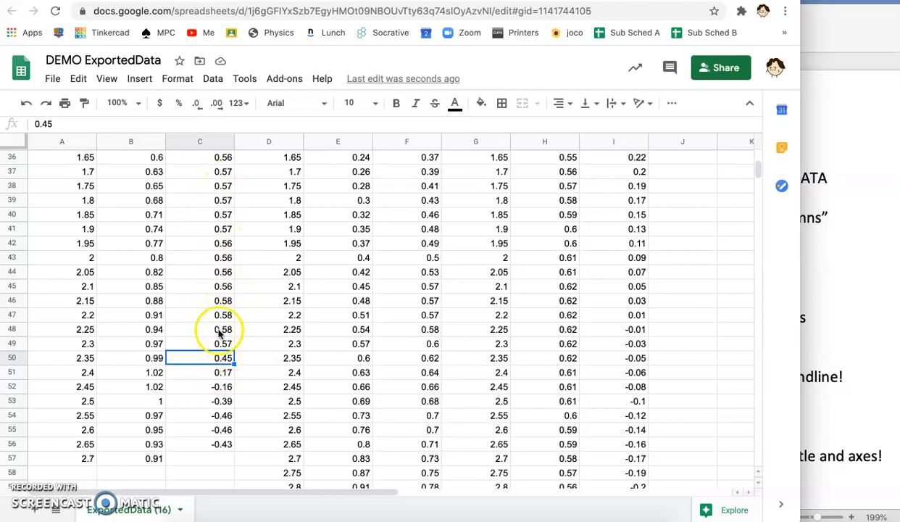
click(70, 357)
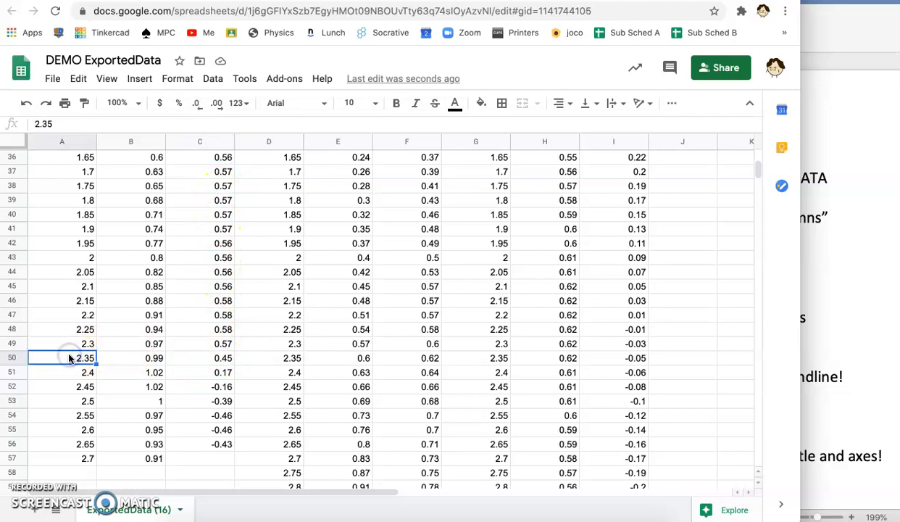
shift+click(221, 459)
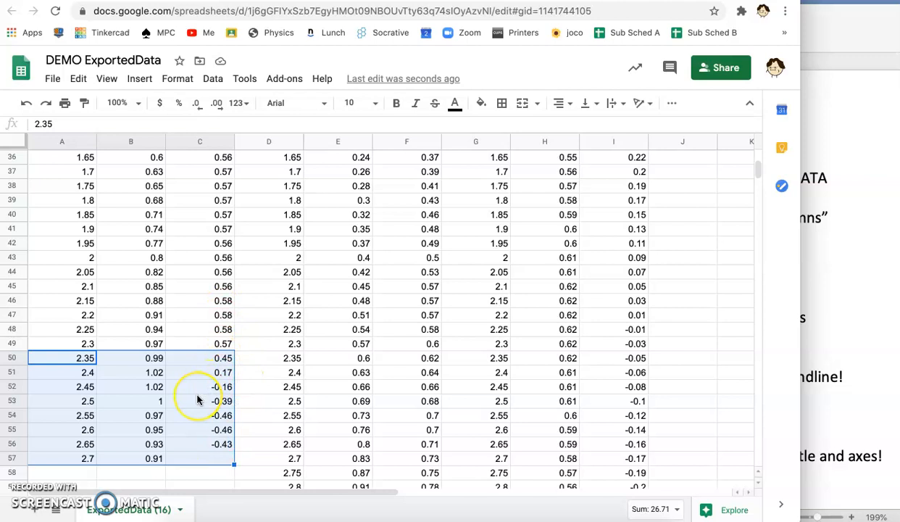
key(Delete)
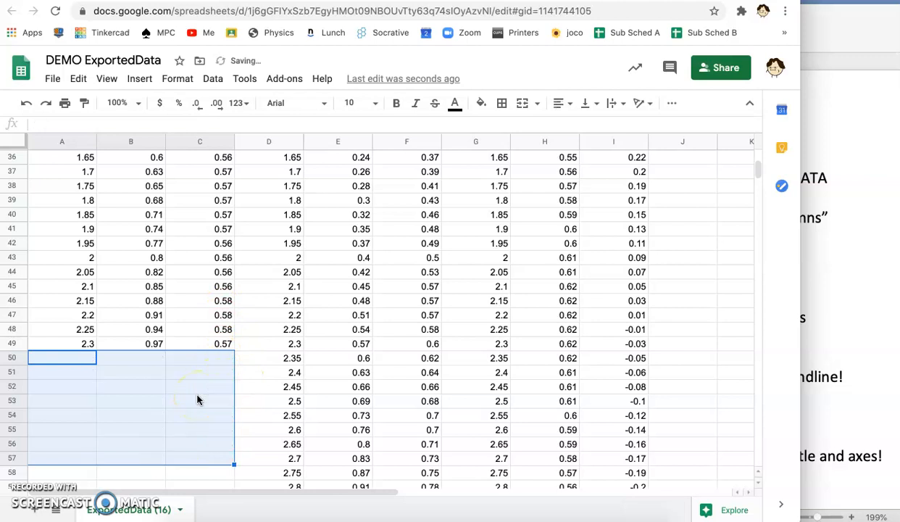
Reposition the Run 1 scatter chart fully into view below the header rows and move it to its own sheet
scroll(292, 292, up, 10)
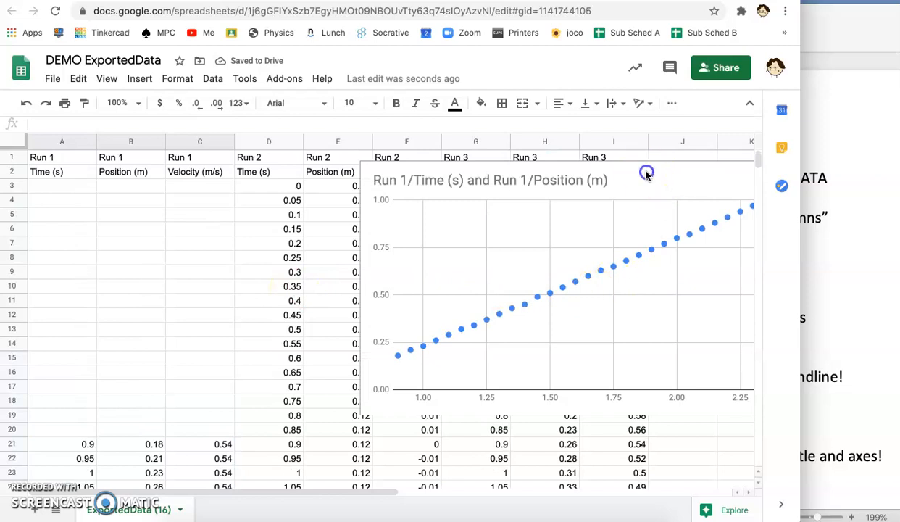
click(466, 181)
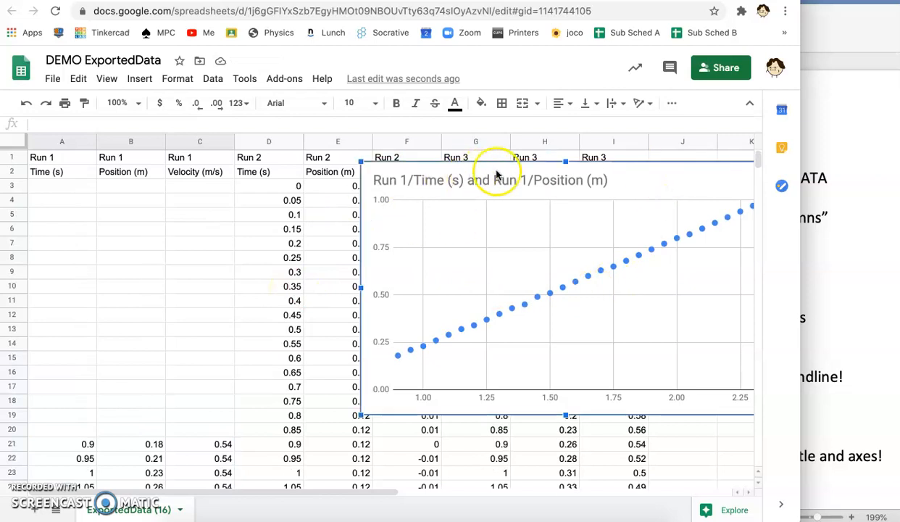
drag(462, 171, 232, 194)
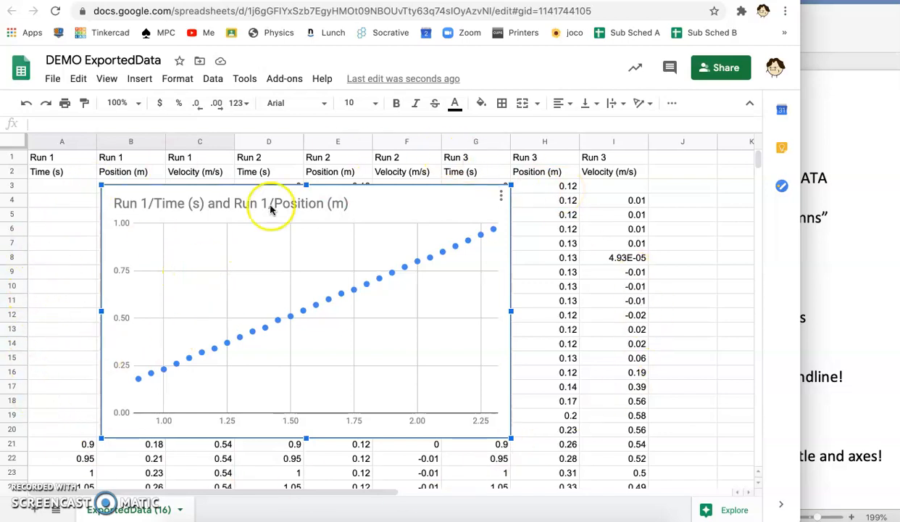
click(503, 193)
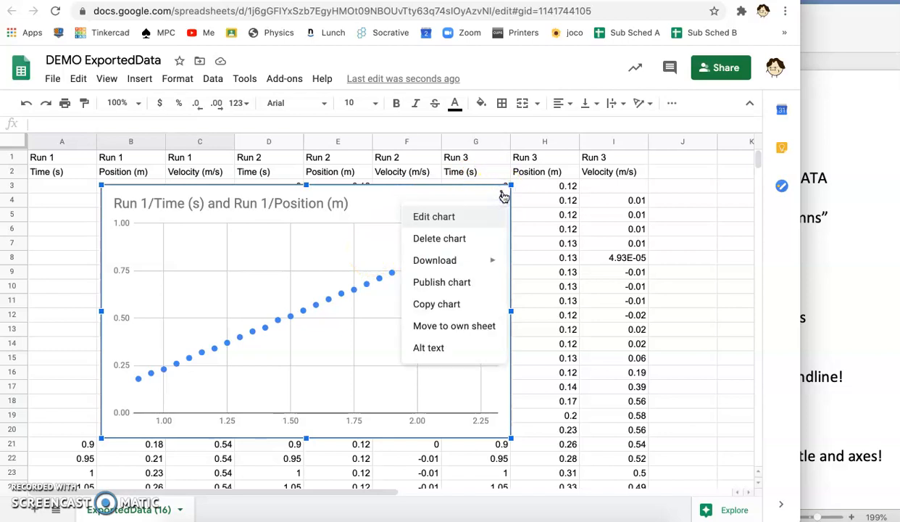
click(454, 329)
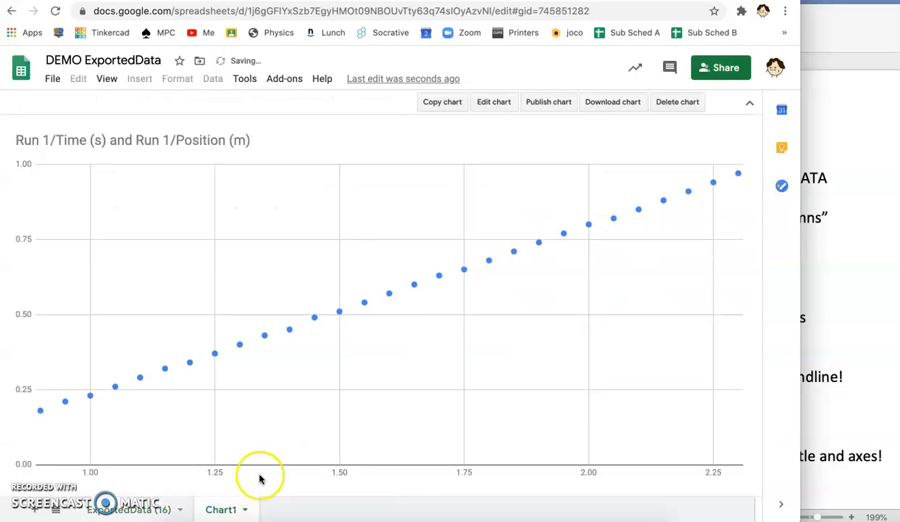
Review the instruction on deleting noise in the Word document and return to the Chart1 sheet in the spreadsheet
click(233, 510)
click(113, 516)
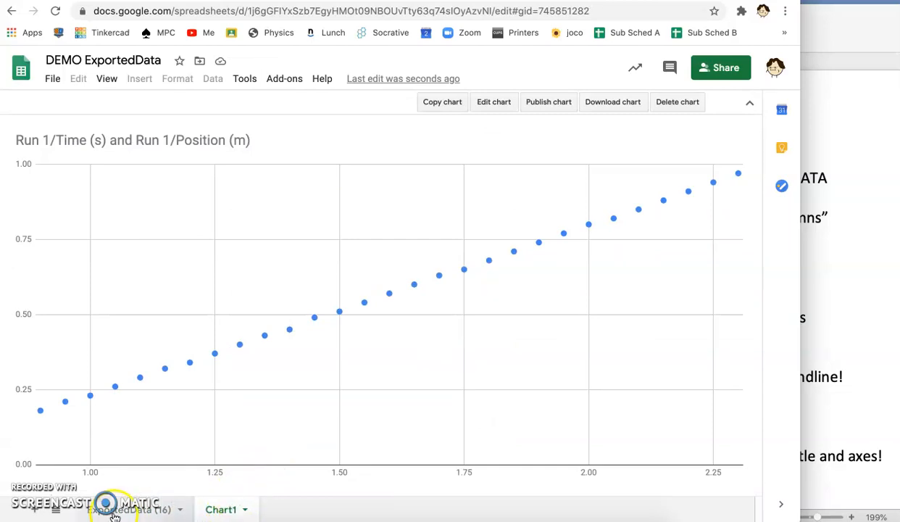
click(222, 510)
click(830, 313)
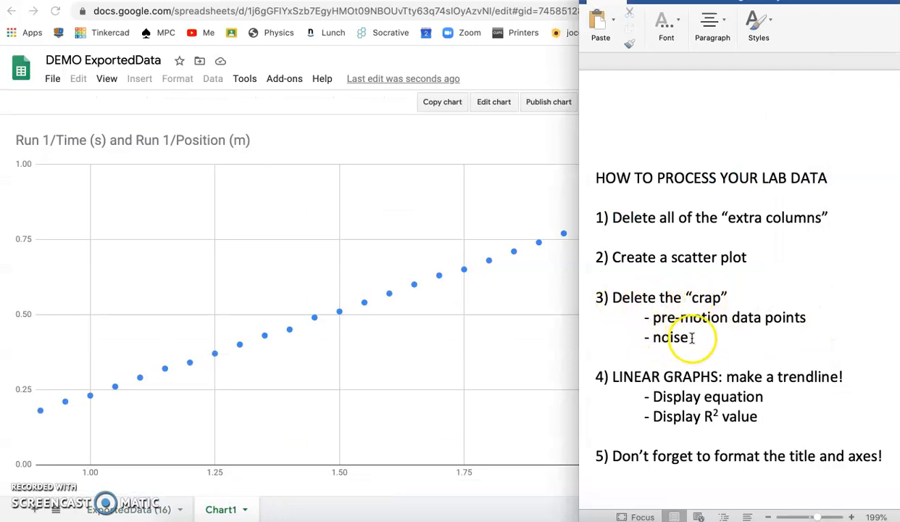
click(131, 500)
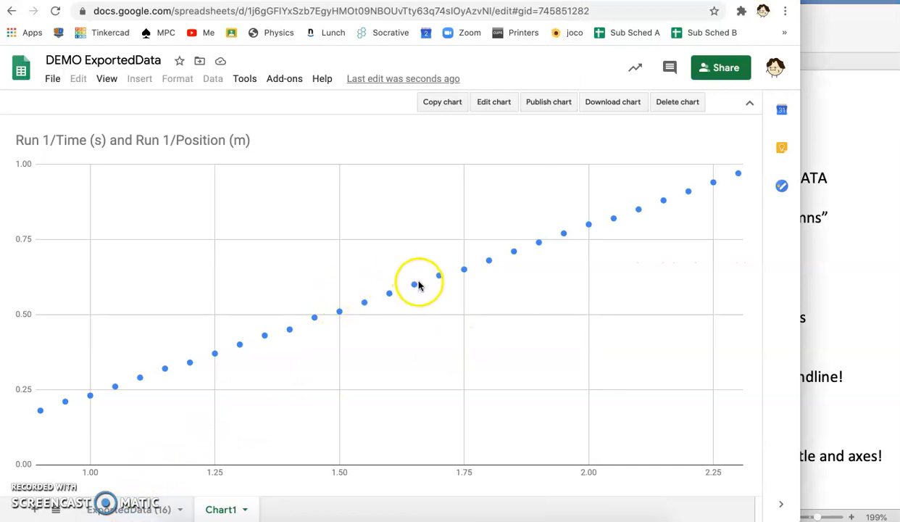
Set the Run 1 position in cell B28 to 0.5 as an example of noise and inspect the outlier on Chart1
click(105, 511)
scroll(136, 418, down, 3)
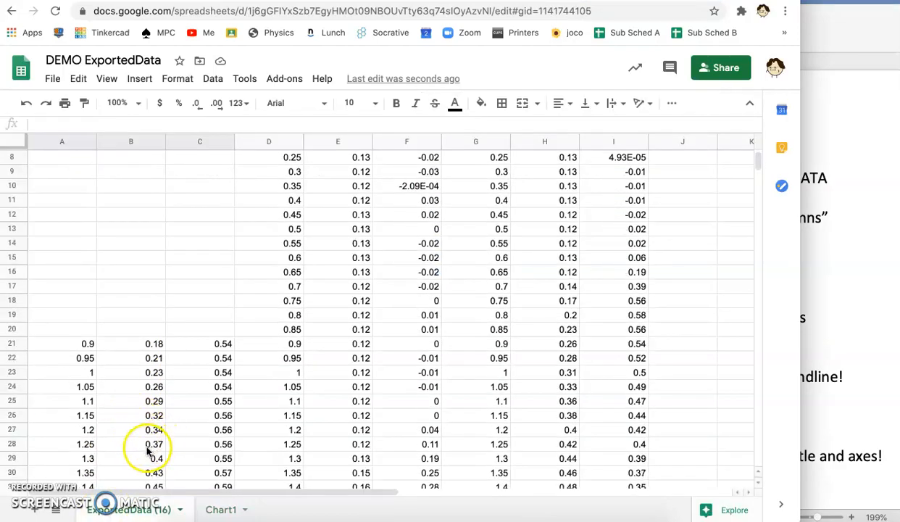
click(147, 445)
text(0.5)
key(Return)
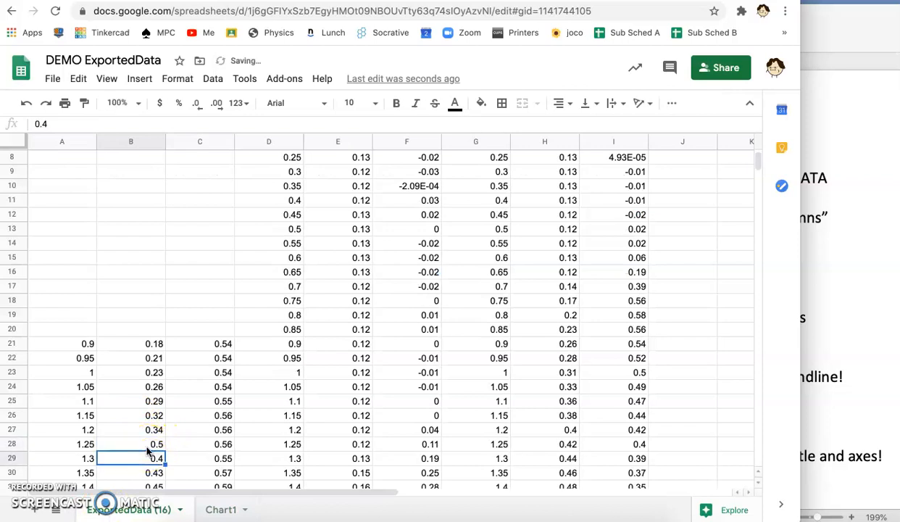
click(227, 510)
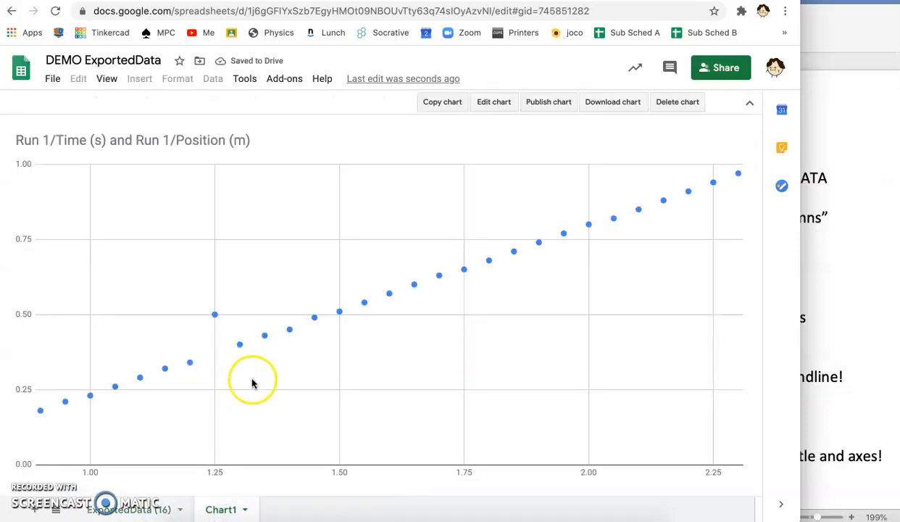
mouse_move(216, 315)
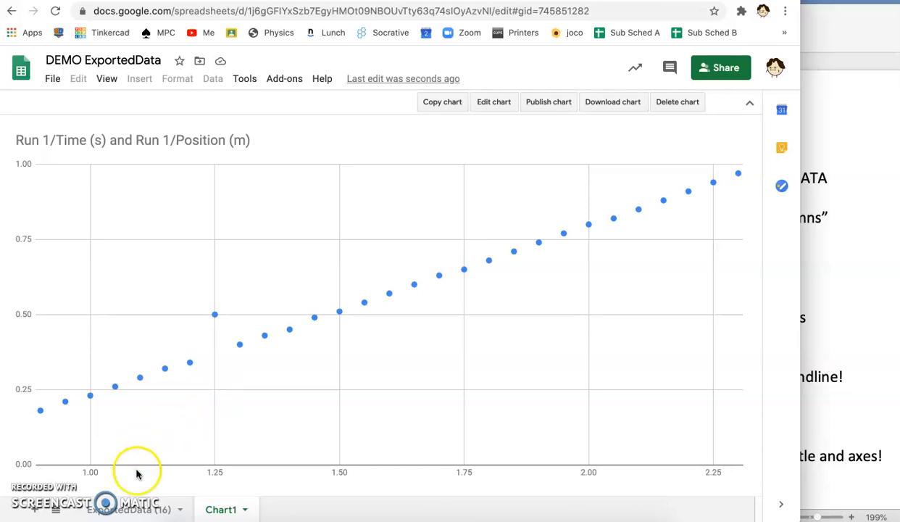
Clear the noisy Run 1 time, position and velocity values in cells A28 to C28 and check the result on Chart1
click(133, 511)
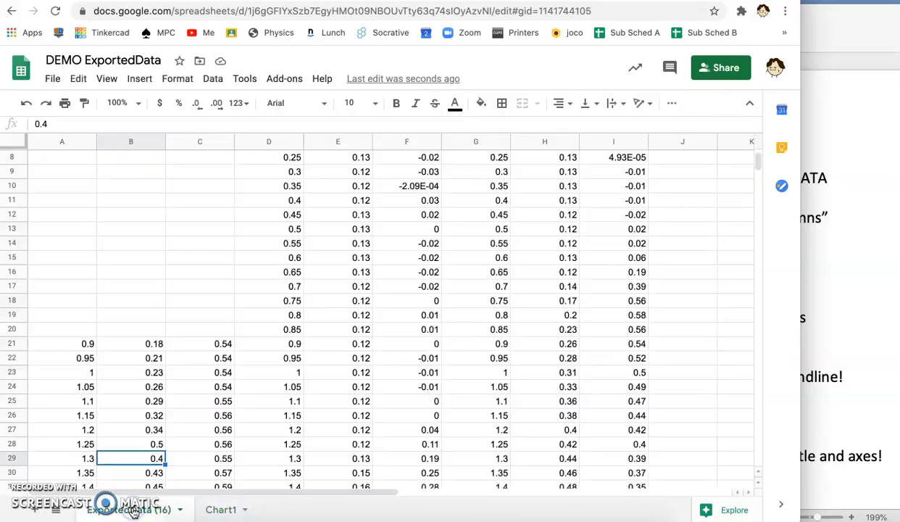
click(149, 447)
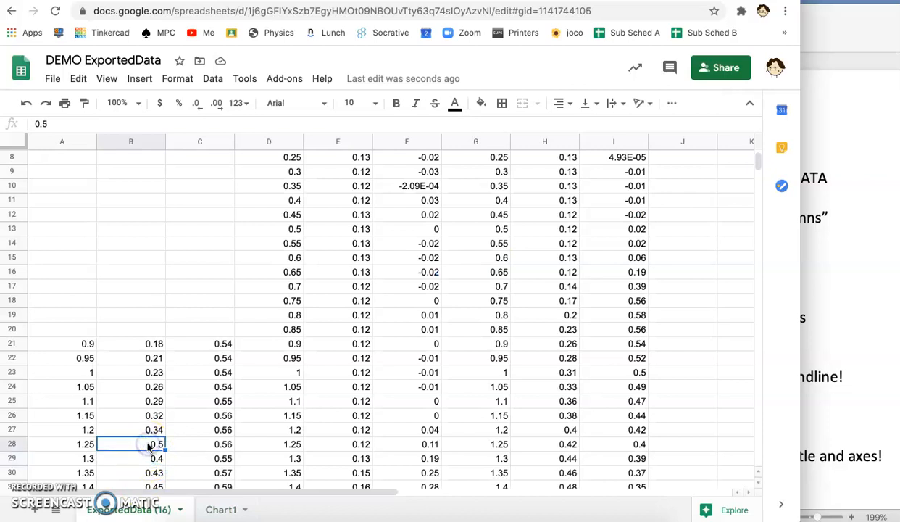
key(Left)
key(shift+Right)
key(shift+Right)
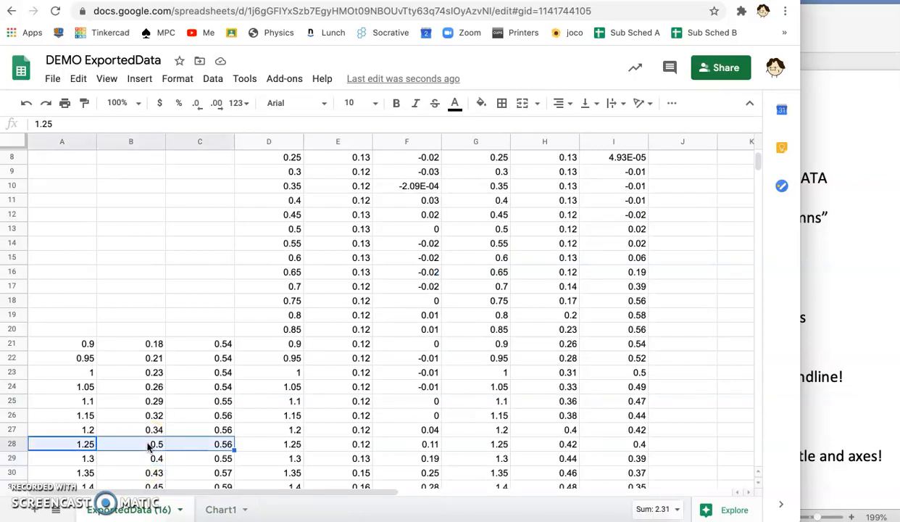
key(Delete)
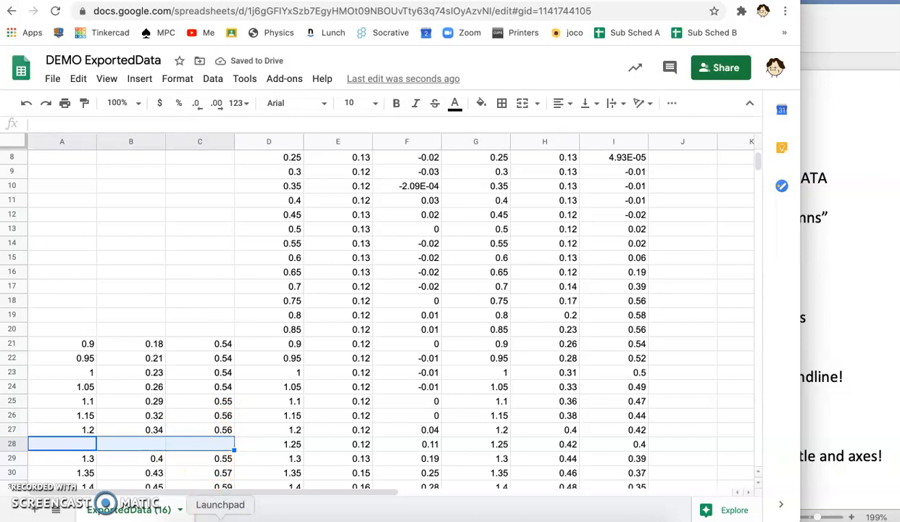
click(221, 509)
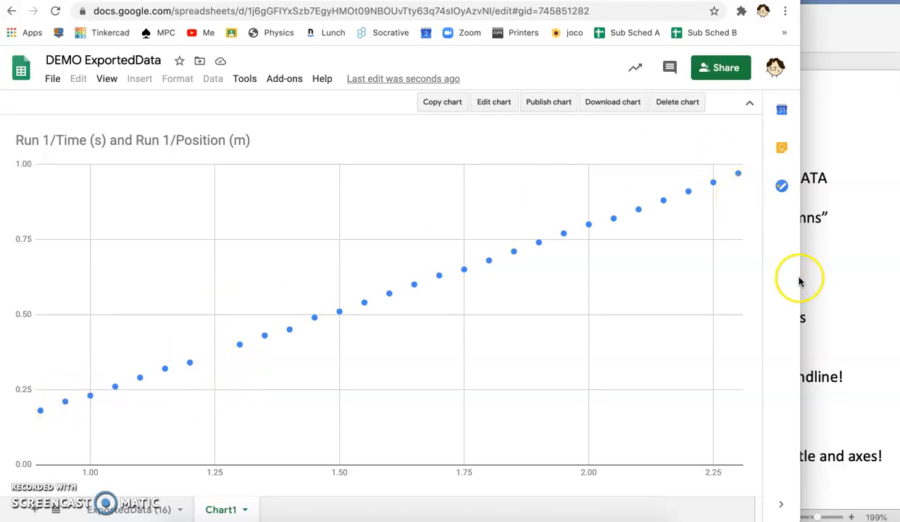
Review the trendline instruction in the Word document and open the series customization options for the chart on Chart1
click(862, 305)
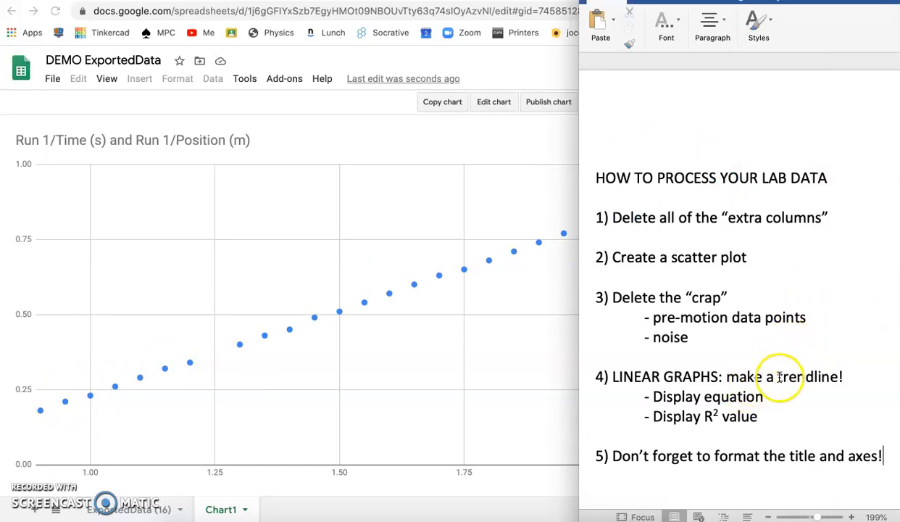
click(497, 338)
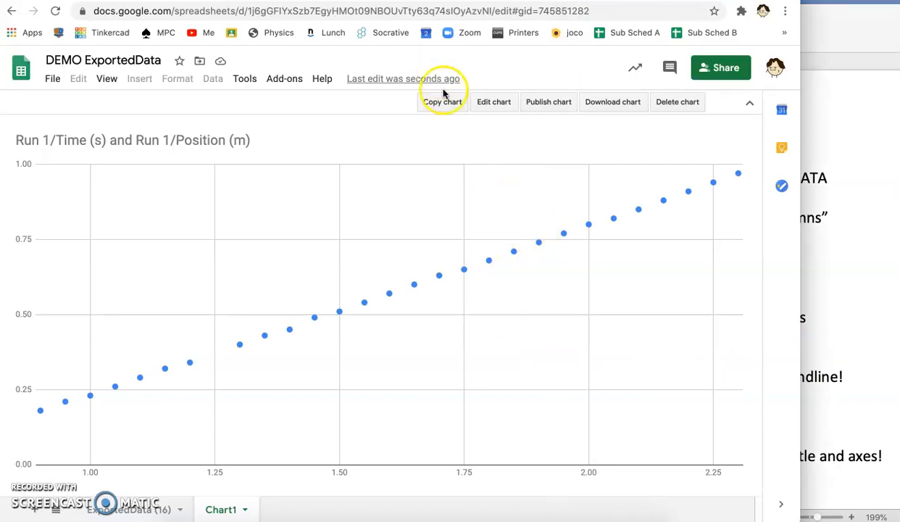
click(494, 103)
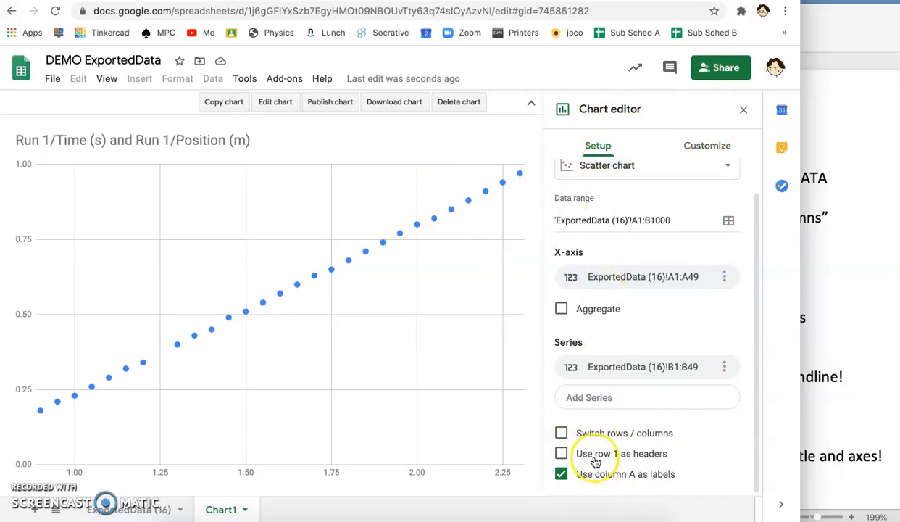
click(700, 147)
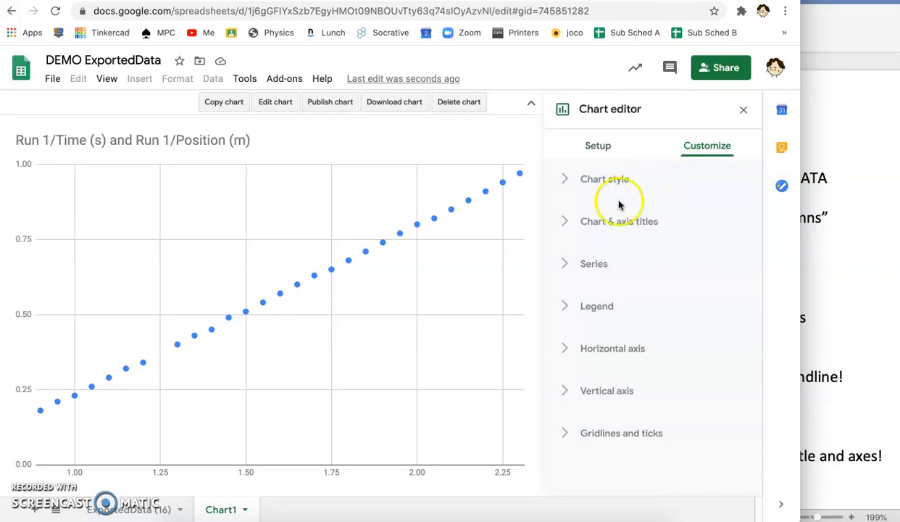
click(595, 264)
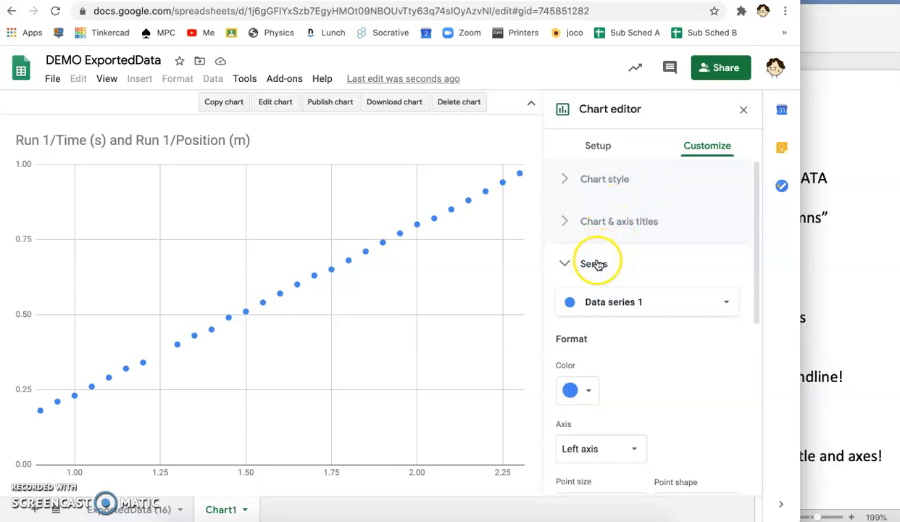
Add a linear trendline to the Run 1 position data series
scroll(621, 372, down, 2)
scroll(621, 373, down, 4)
scroll(622, 373, up, 2)
scroll(621, 372, up, 1)
scroll(621, 373, down, 3)
click(622, 377)
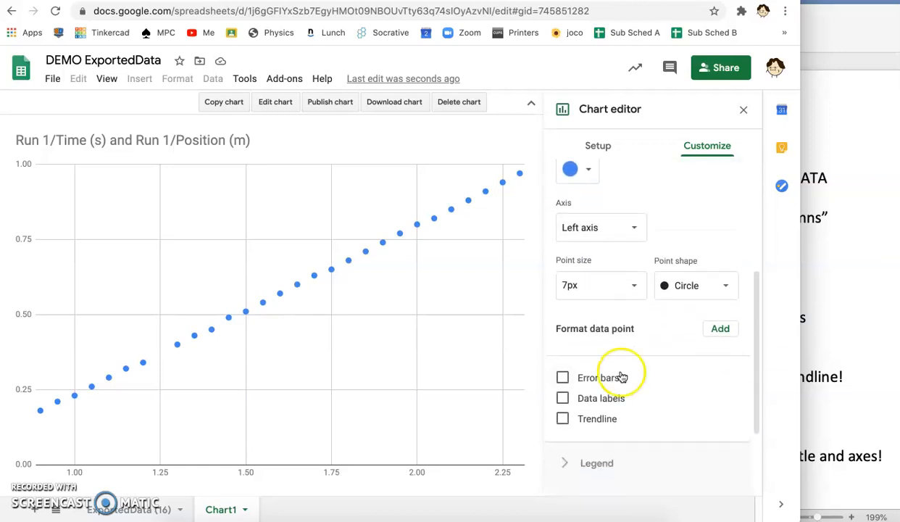
click(564, 420)
click(645, 384)
scroll(644, 385, down, 2)
scroll(647, 387, down, 3)
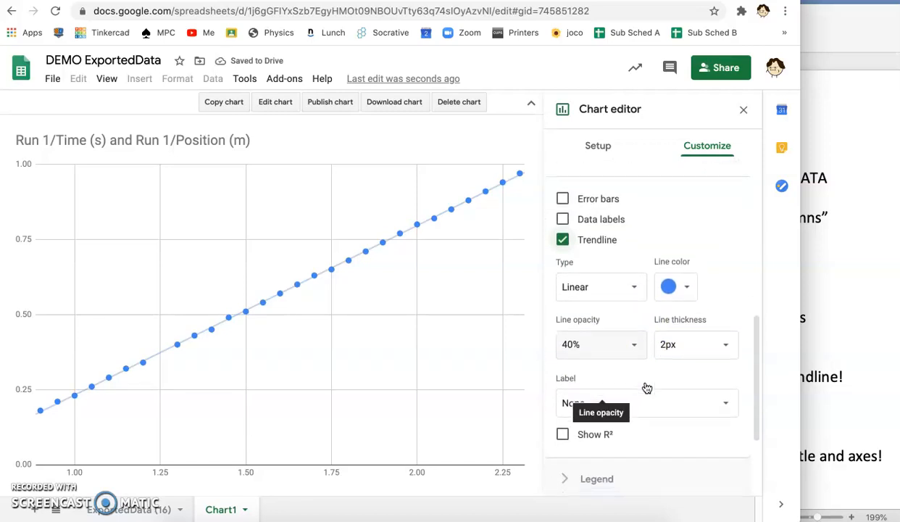
click(642, 366)
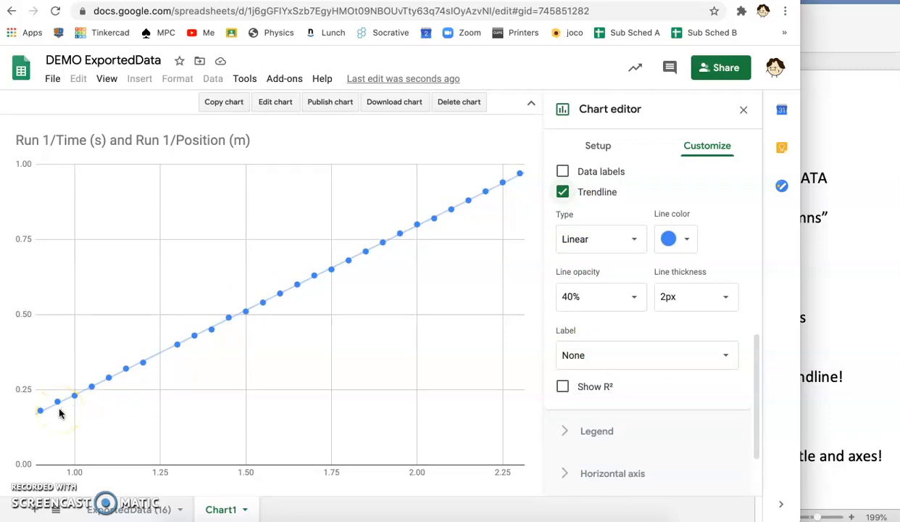
Label the trendline with its equation and show the R² value
click(592, 361)
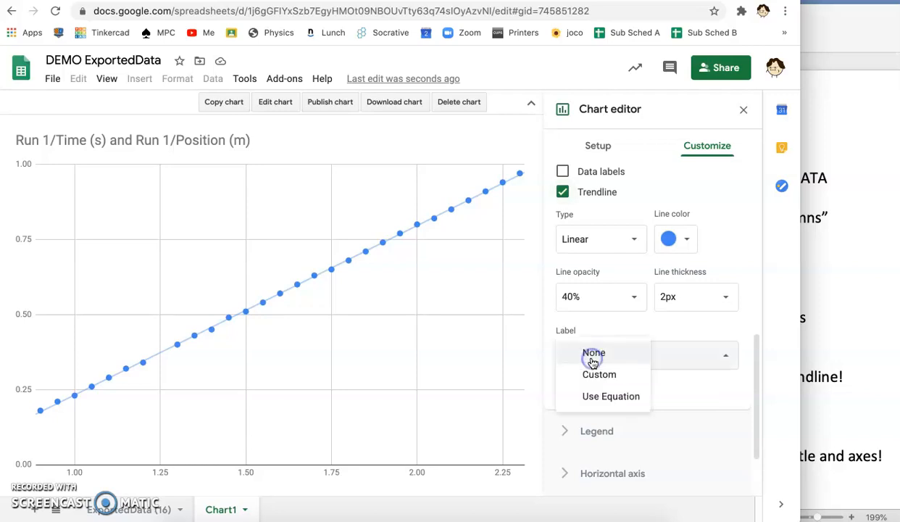
click(601, 395)
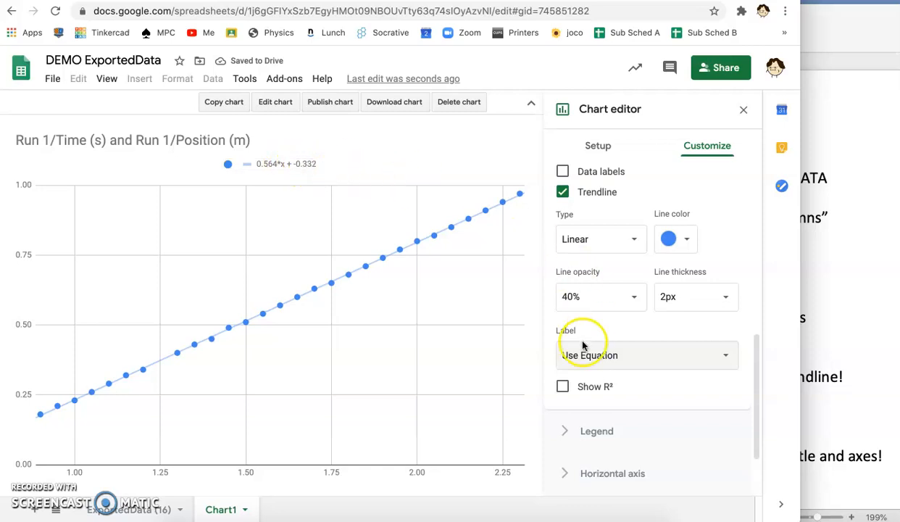
click(564, 387)
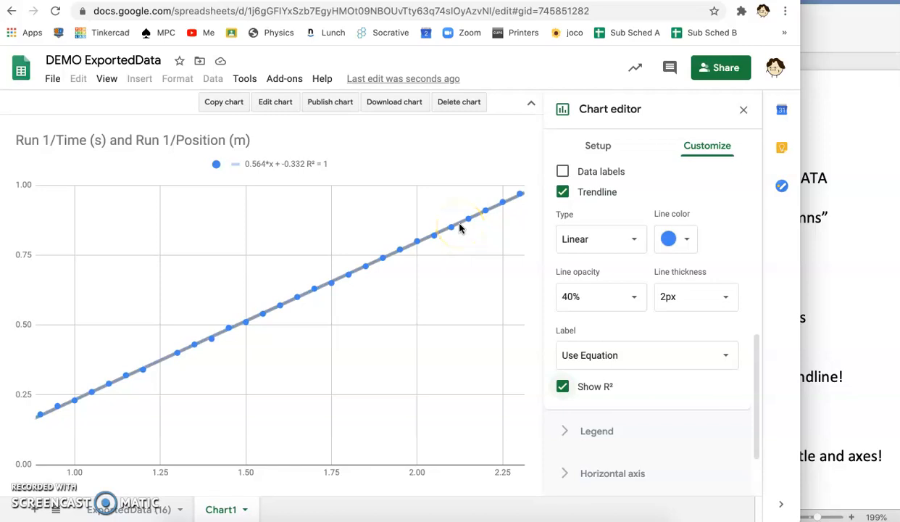
click(493, 198)
click(432, 237)
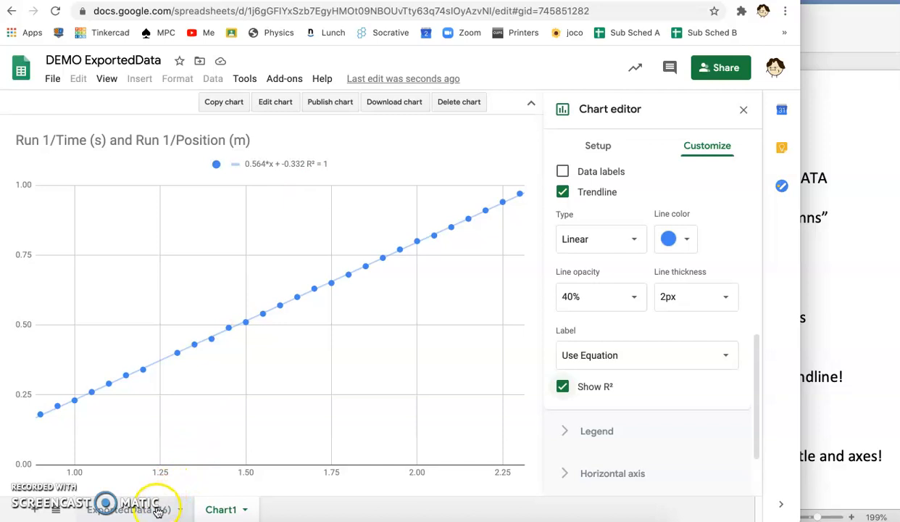
Review the remaining processing instructions in the Word document and compare them with the trendline and equation on Chart1
click(840, 314)
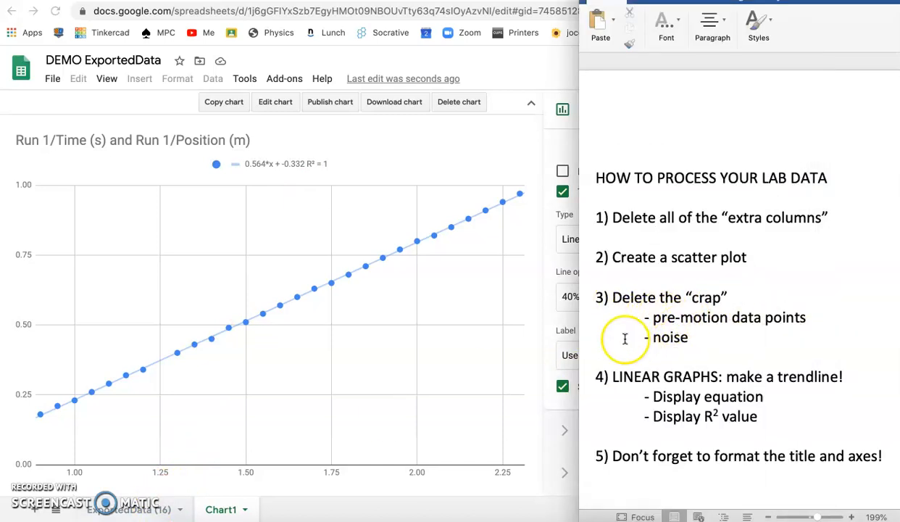
click(527, 298)
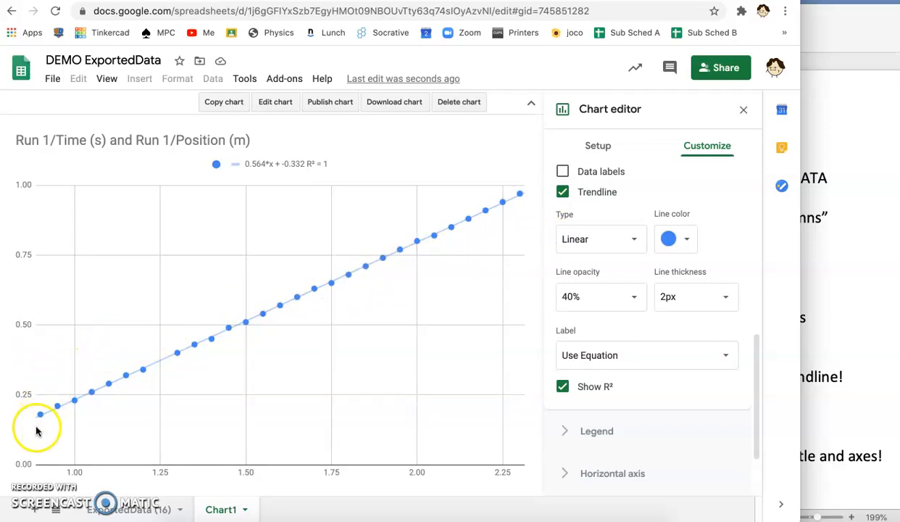
click(324, 165)
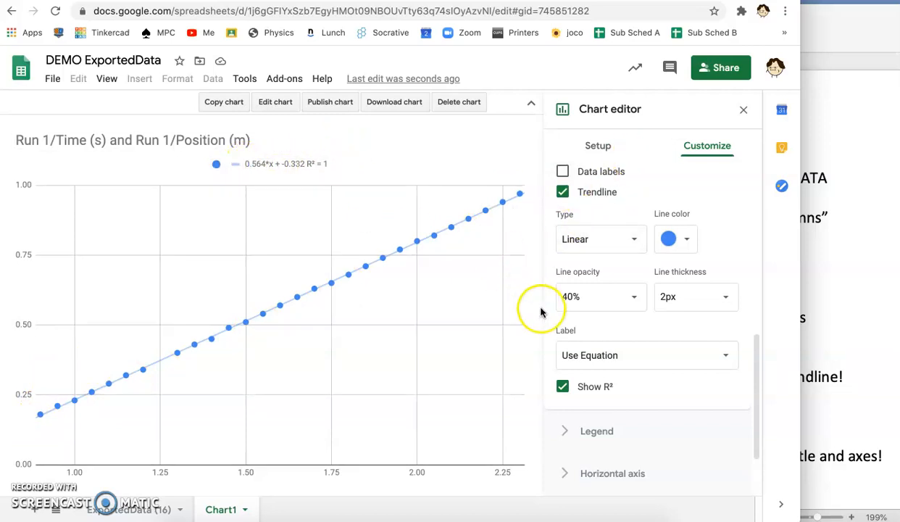
click(811, 317)
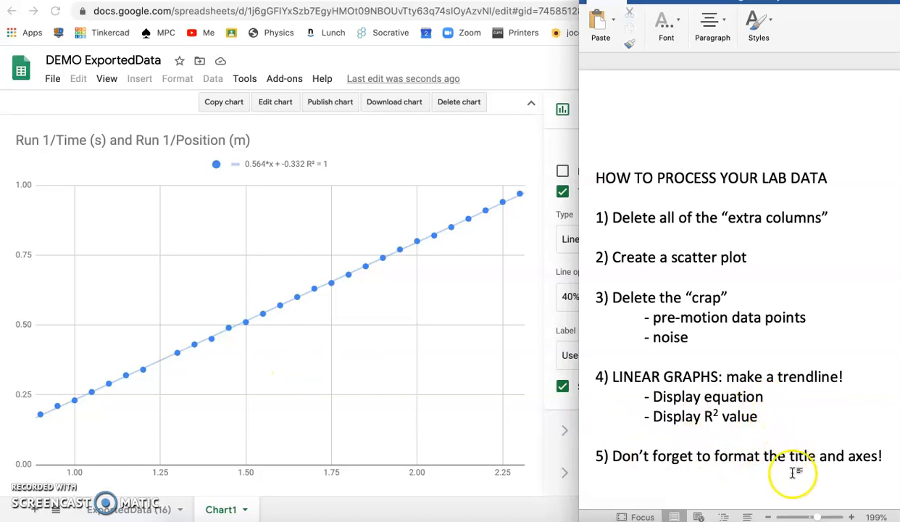
click(507, 304)
Change the chart title to "Constant Velocity: Position vs Time"
click(103, 142)
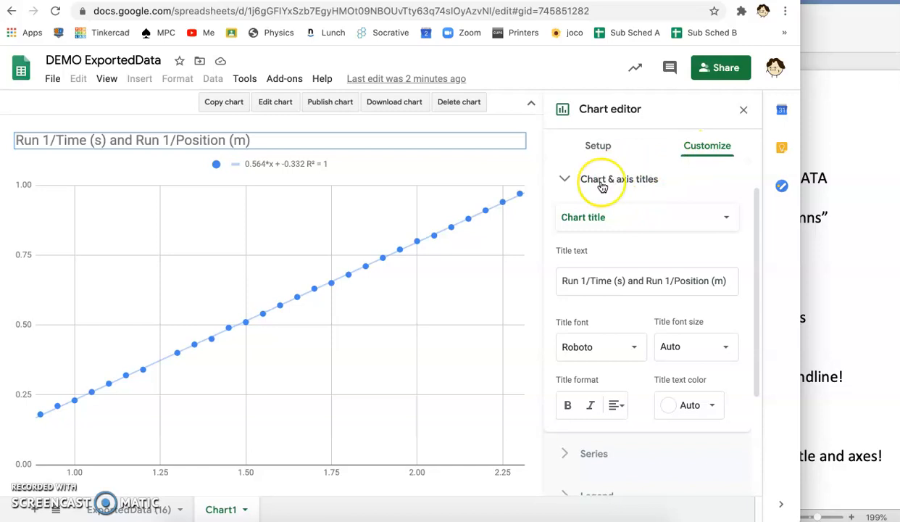
click(608, 282)
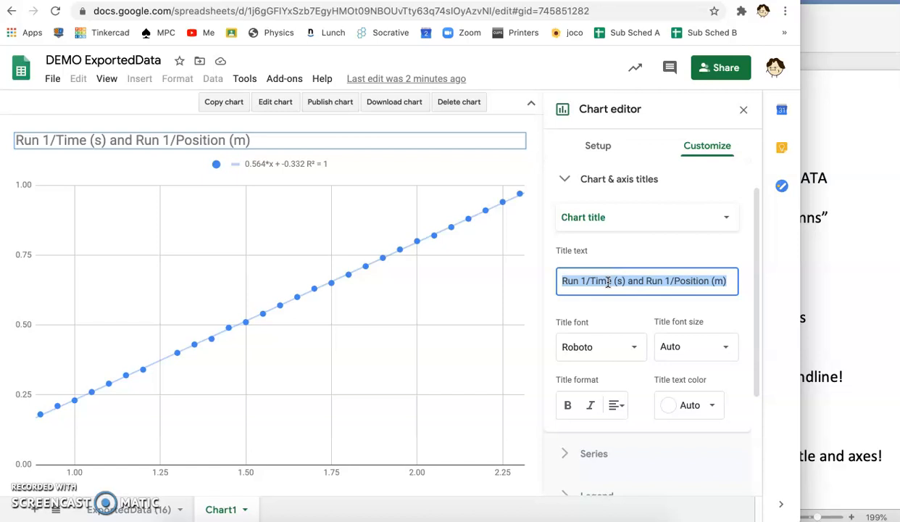
text(C)
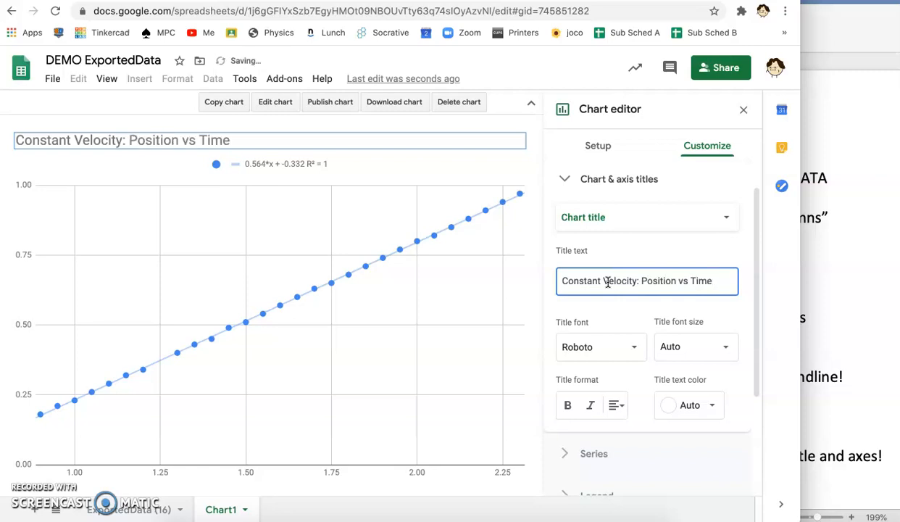
click(630, 310)
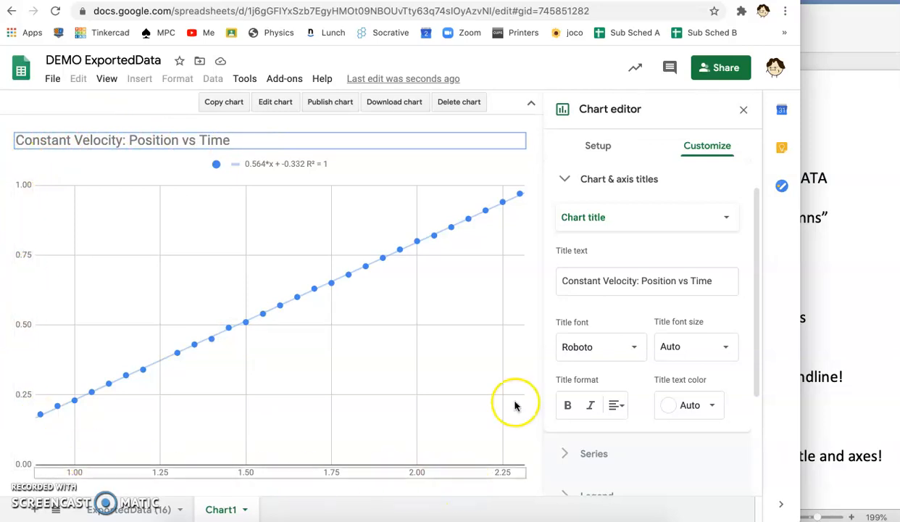
click(612, 219)
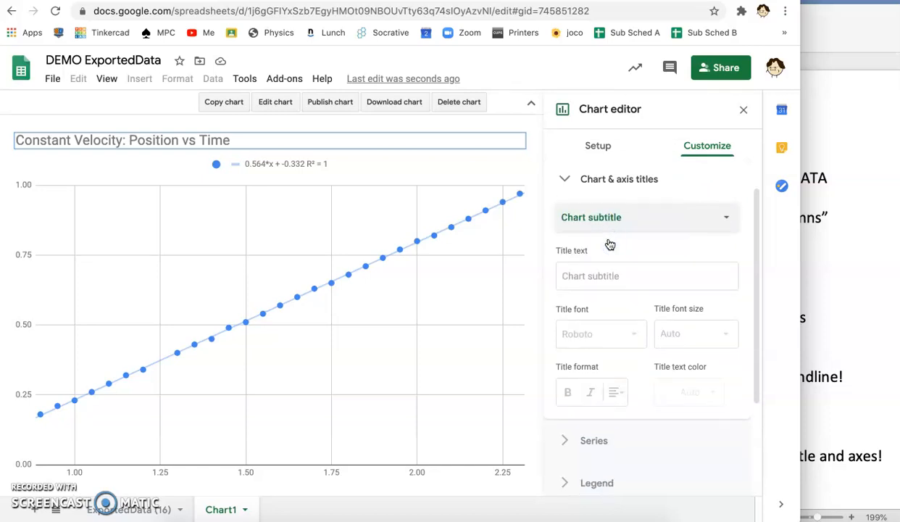
click(598, 277)
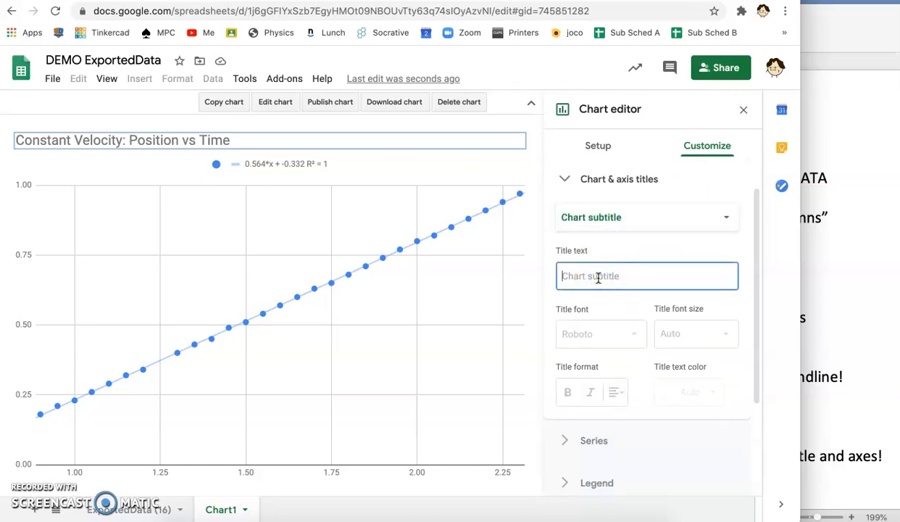
text(Awesome sa)
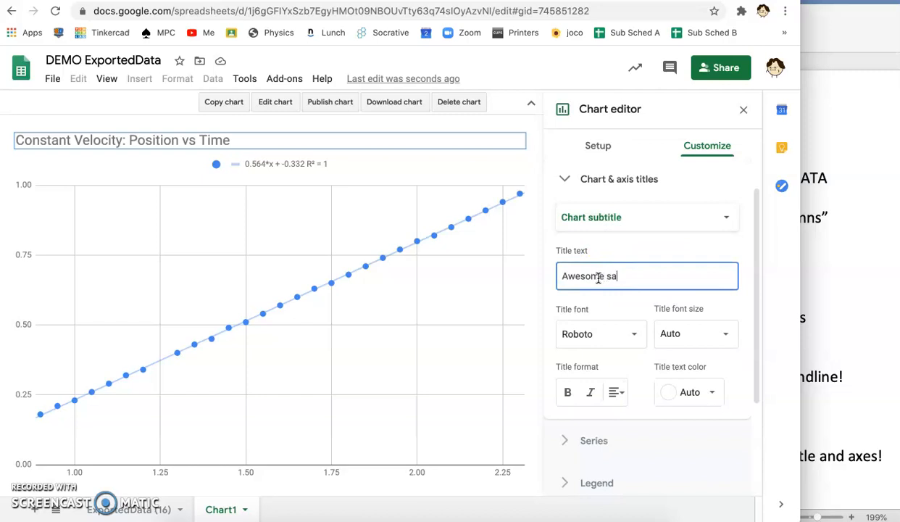
key(BackSpace)
key(BackSpace)
key(BackSpace)
key(BackSpace)
key(BackSpace)
key(BackSpace)
key(BackSpace)
key(BackSpace)
key(BackSpace)
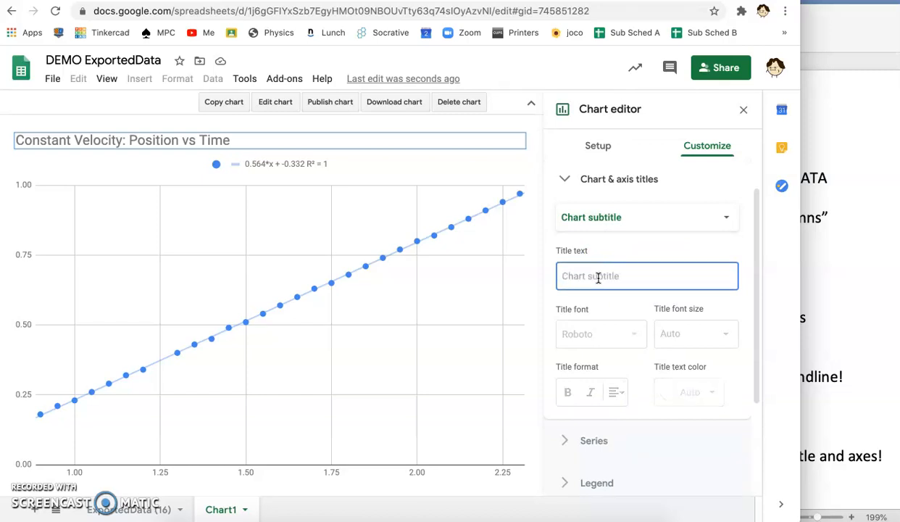
Set the horizontal axis title to "Time (s)"
click(587, 217)
click(593, 236)
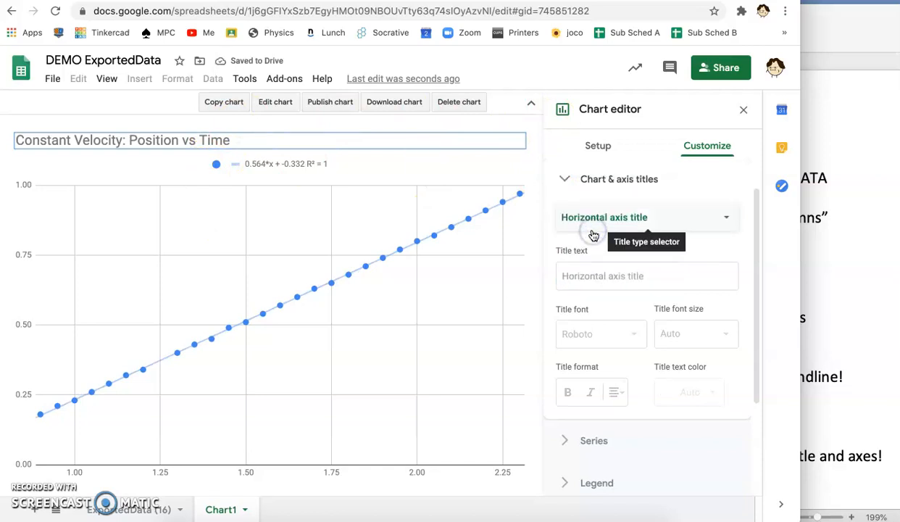
click(581, 283)
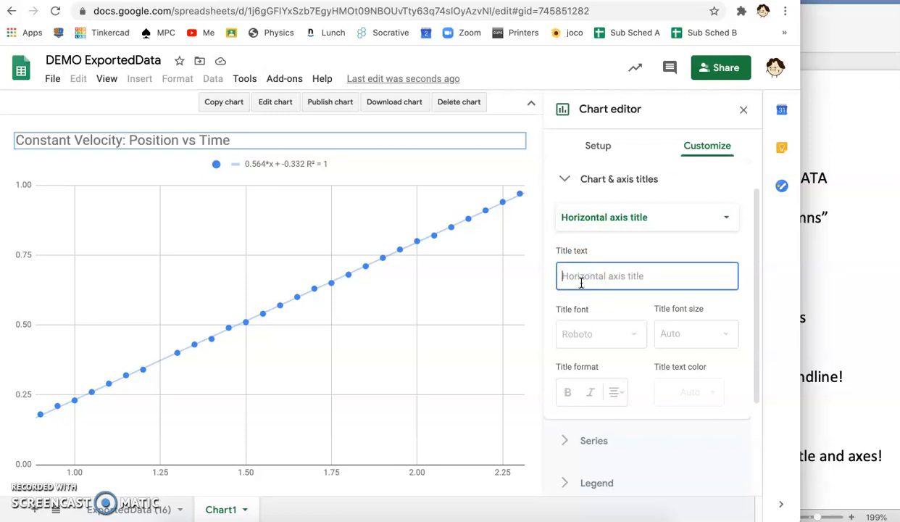
text(Time (s))
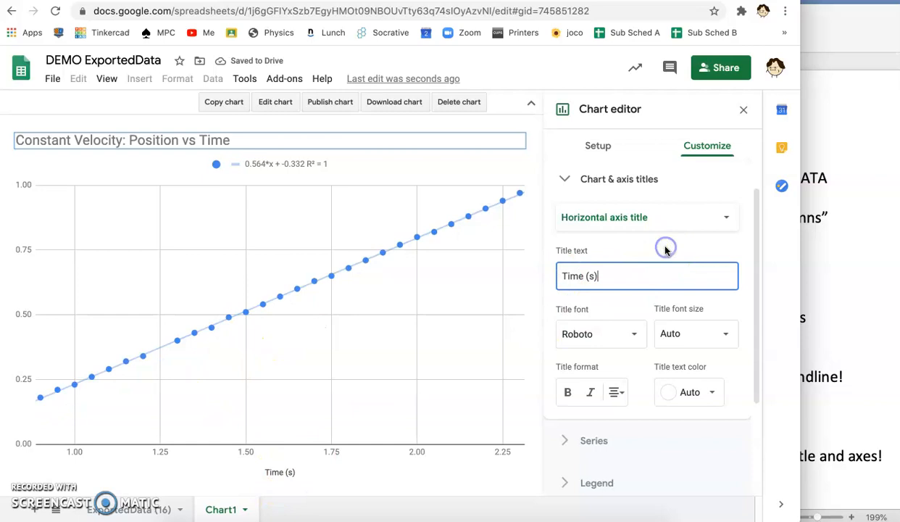
Set the vertical axis title to "Position (m)"
click(668, 217)
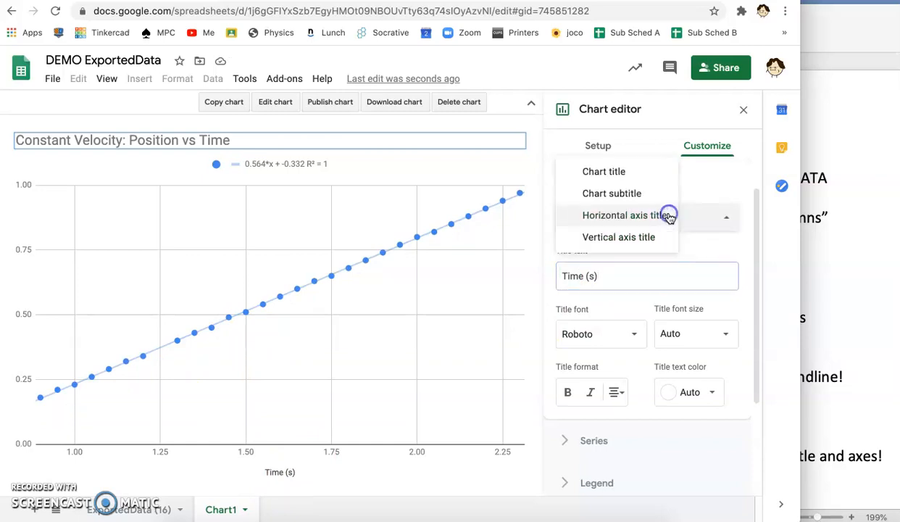
click(618, 239)
click(597, 276)
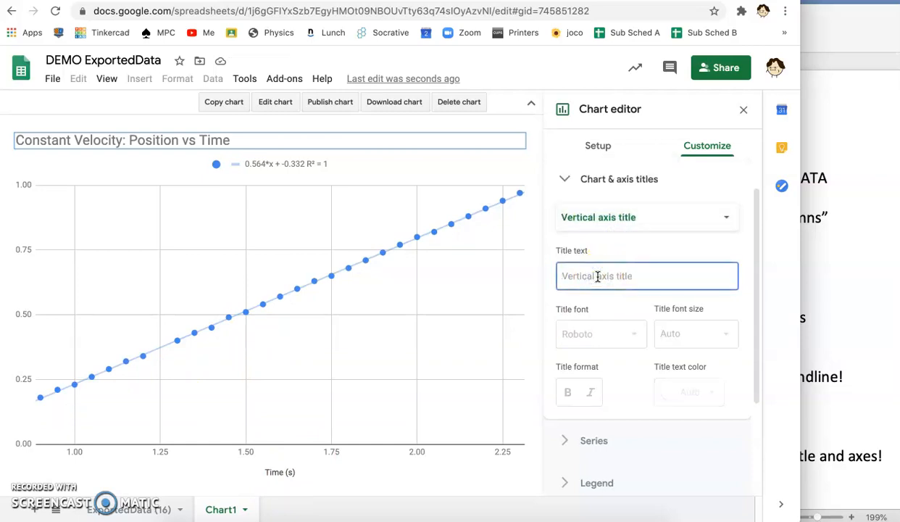
text(Positio)
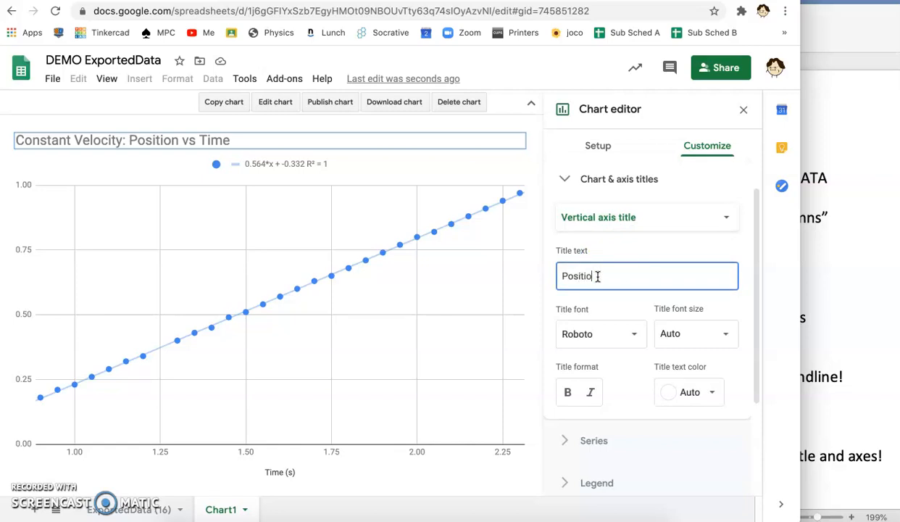
text(n (m))
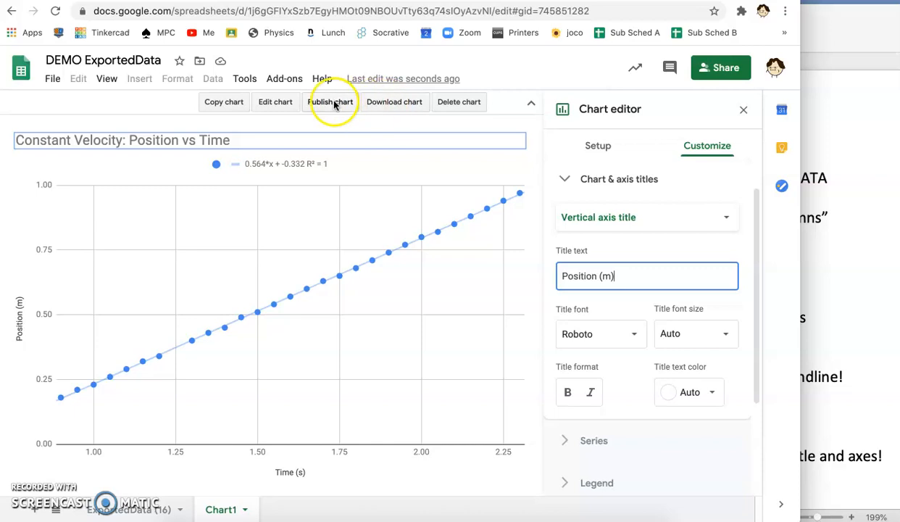
Look over the file formats offered for downloading the chart without downloading it
click(391, 105)
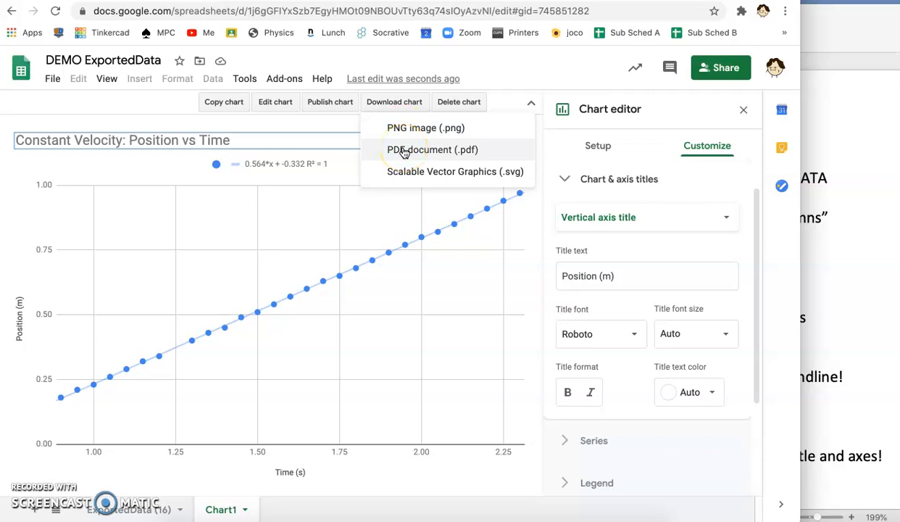
click(398, 103)
click(344, 378)
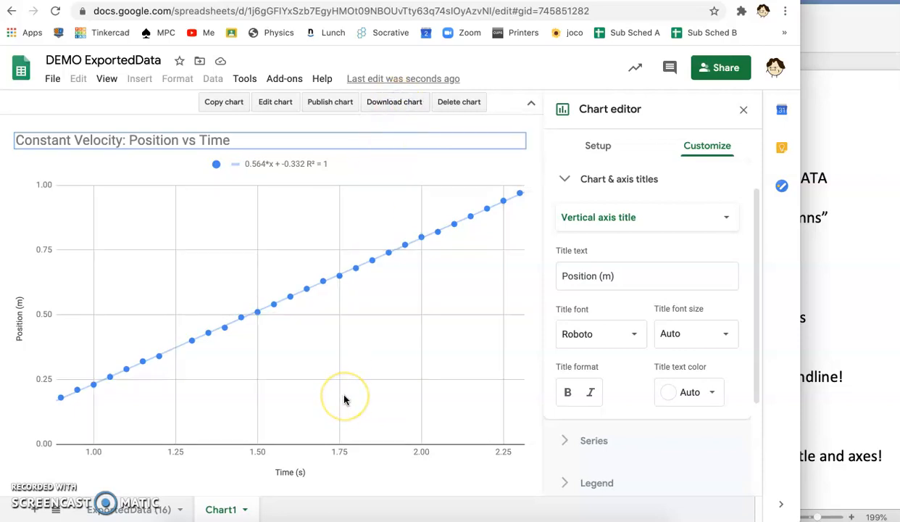